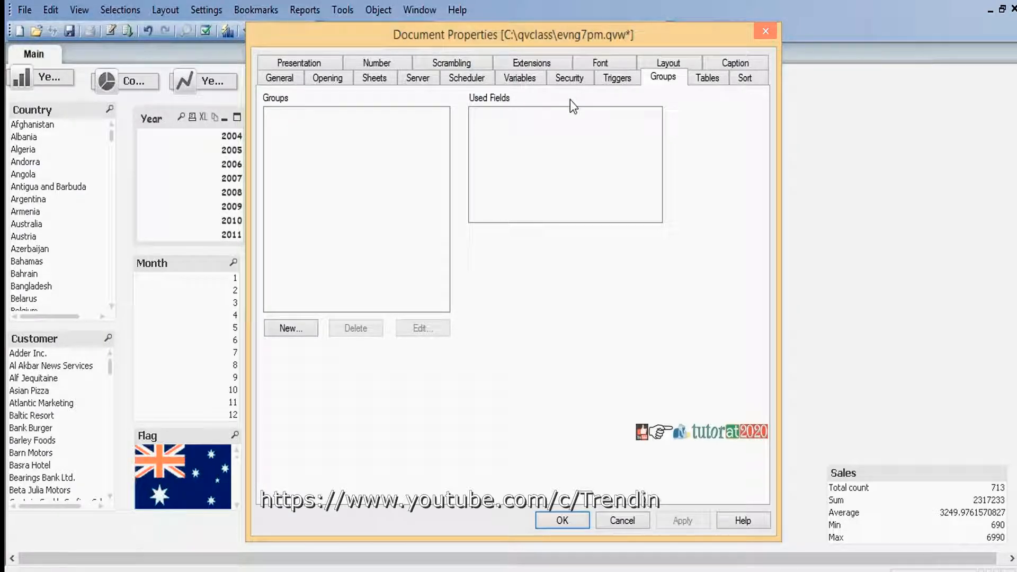
Create a new drill-down group containing the fields Year, Quarter and Month, in that order
left_click(310, 327)
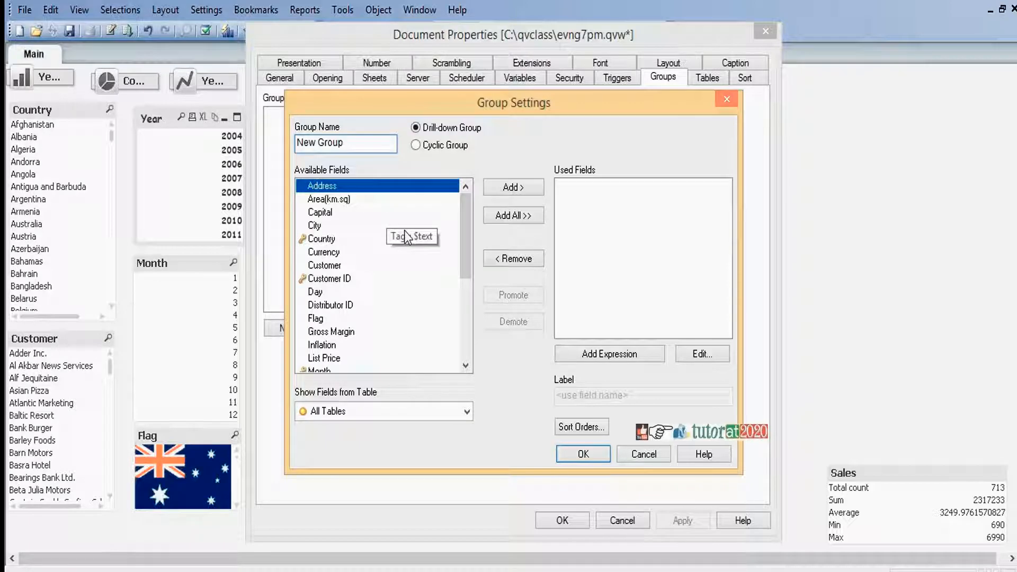
left_click(464, 300)
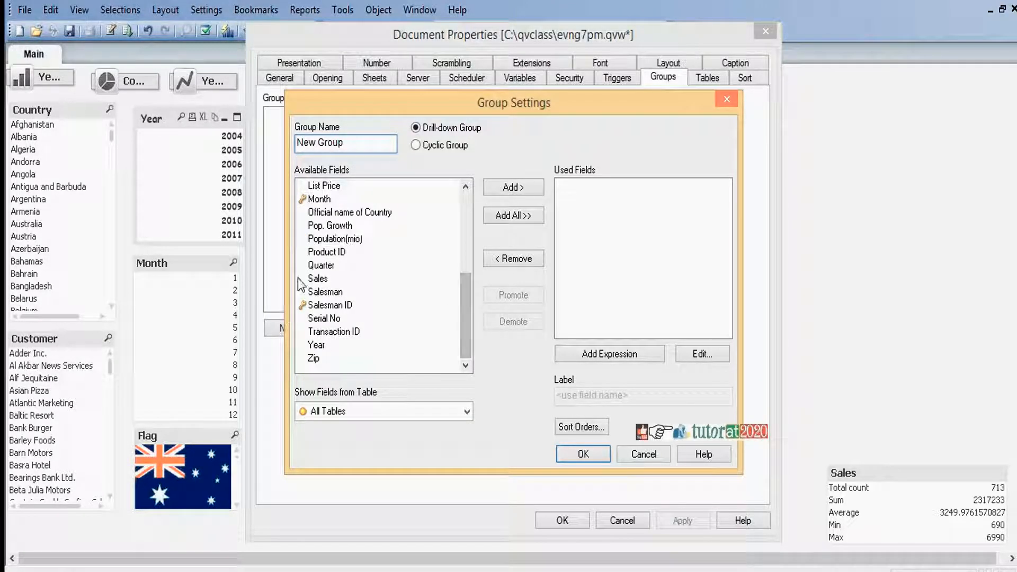
left_click(314, 348)
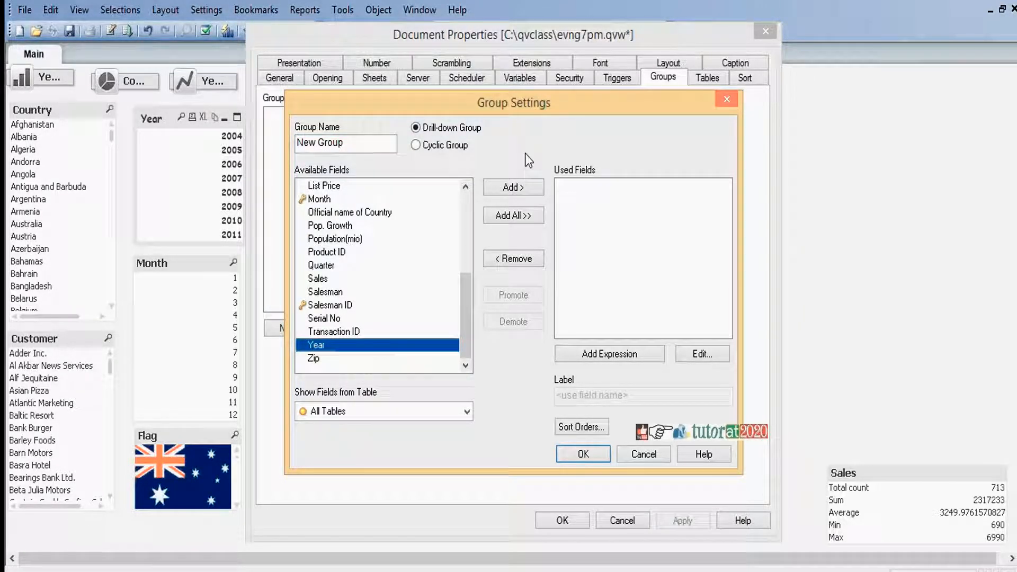
left_click(511, 188)
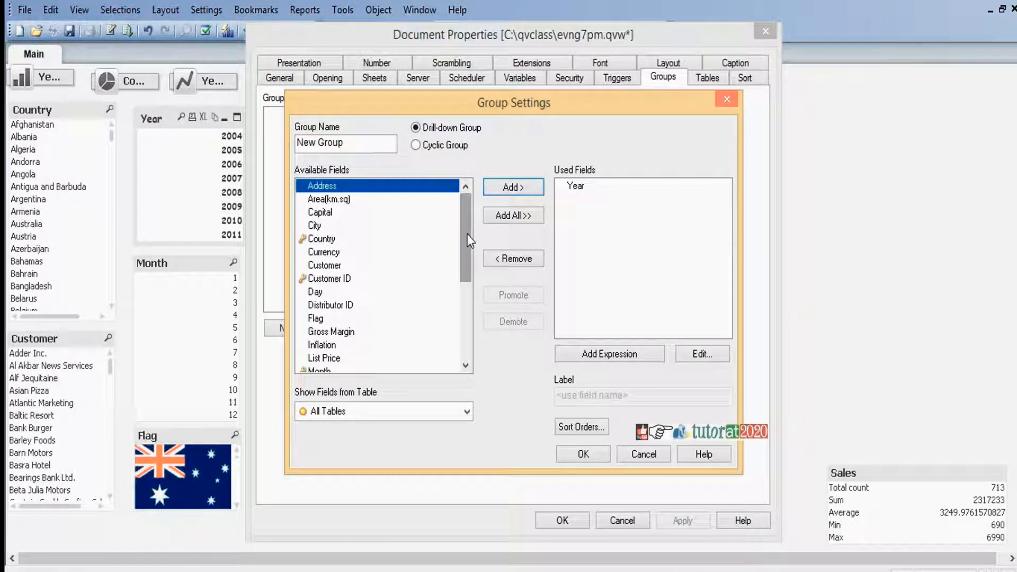
left_click_drag(468, 244, 468, 289)
left_click(324, 317)
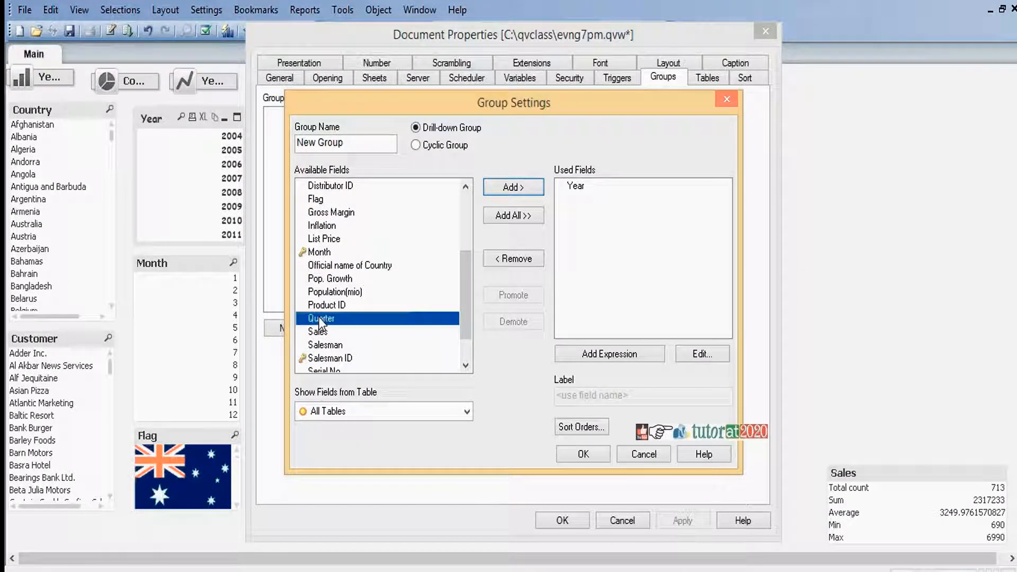
left_click(513, 189)
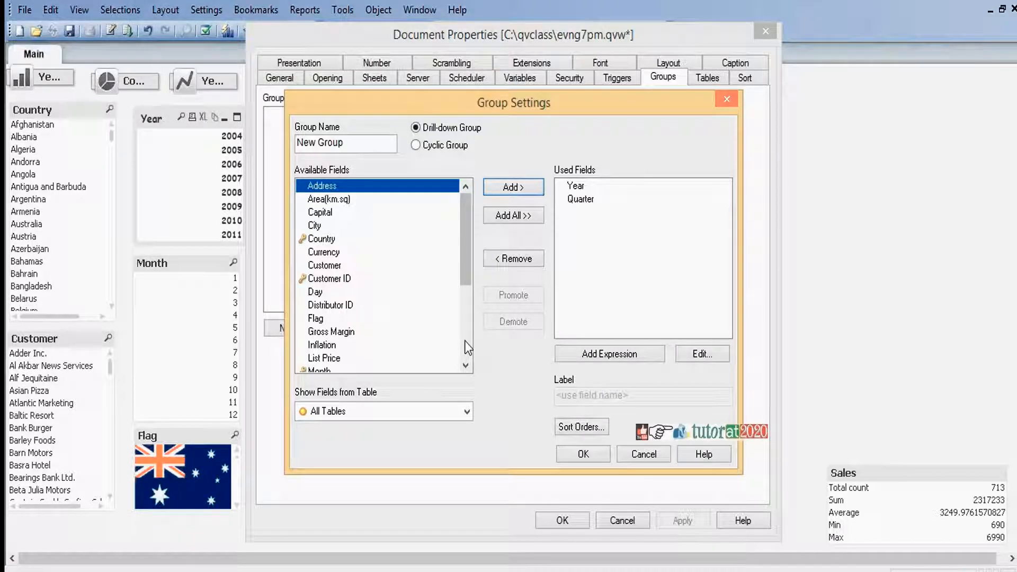
left_click(331, 370)
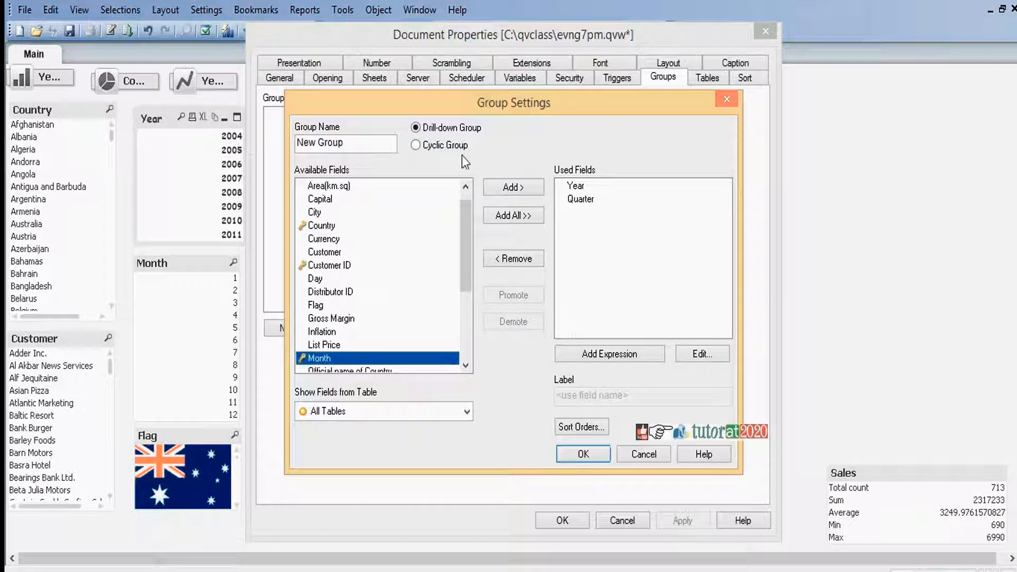
left_click(511, 188)
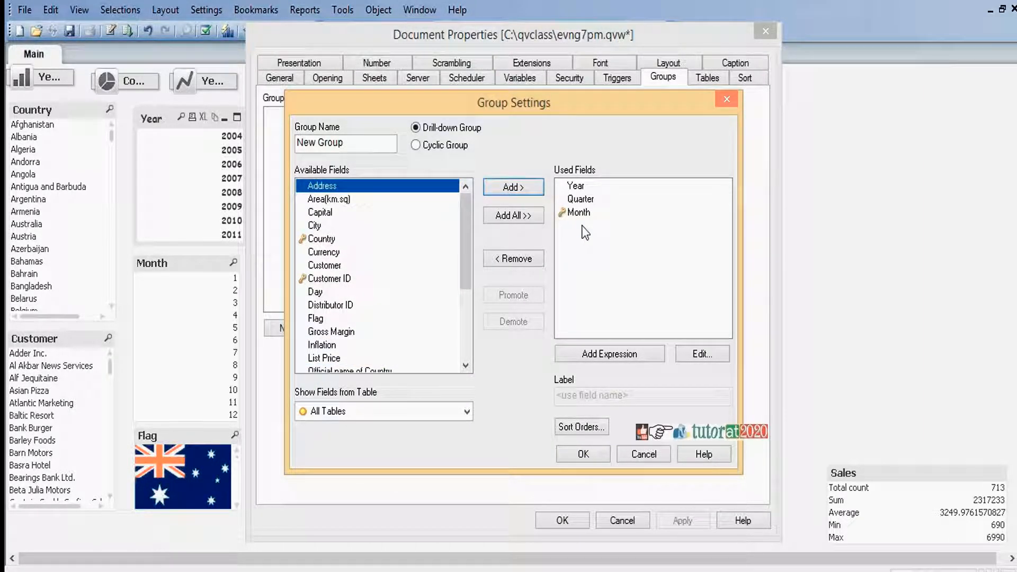
left_click(588, 454)
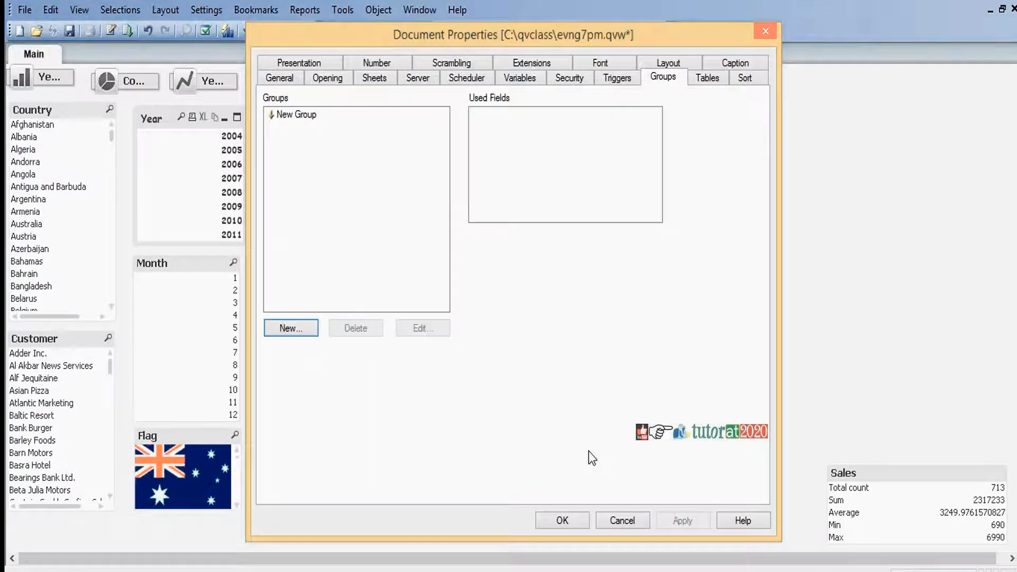
Rename the new group as Drilldown and accept the document properties
left_click(305, 115)
left_click(422, 328)
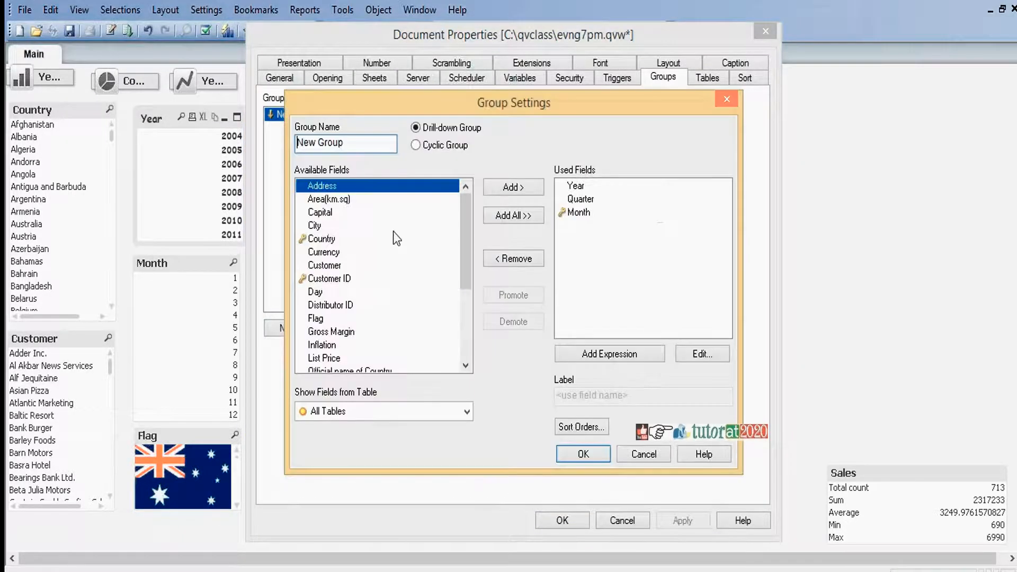
left_click(365, 144)
key("shift+Home")
type("Drilldow")
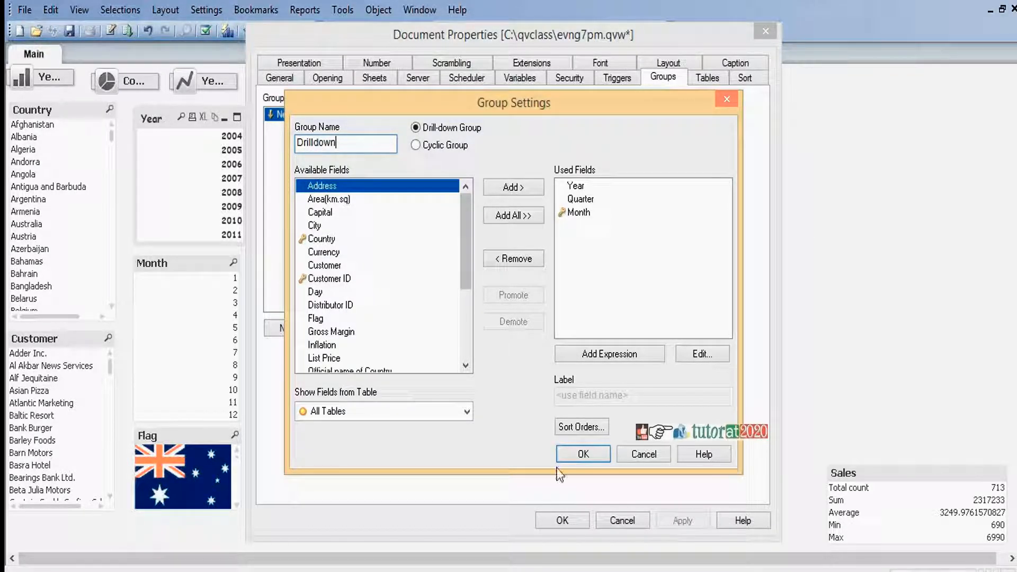
left_click(582, 454)
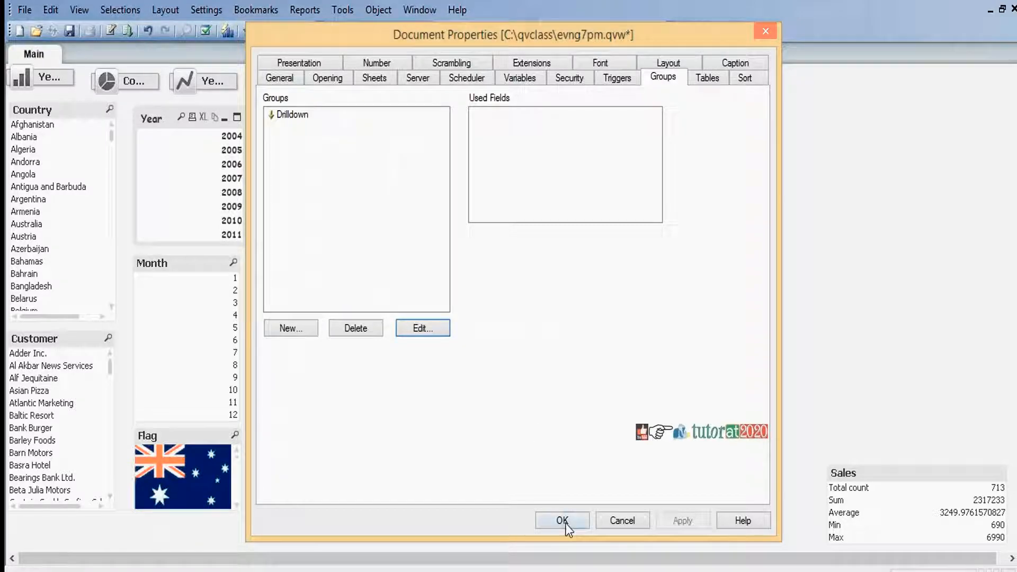
left_click(563, 521)
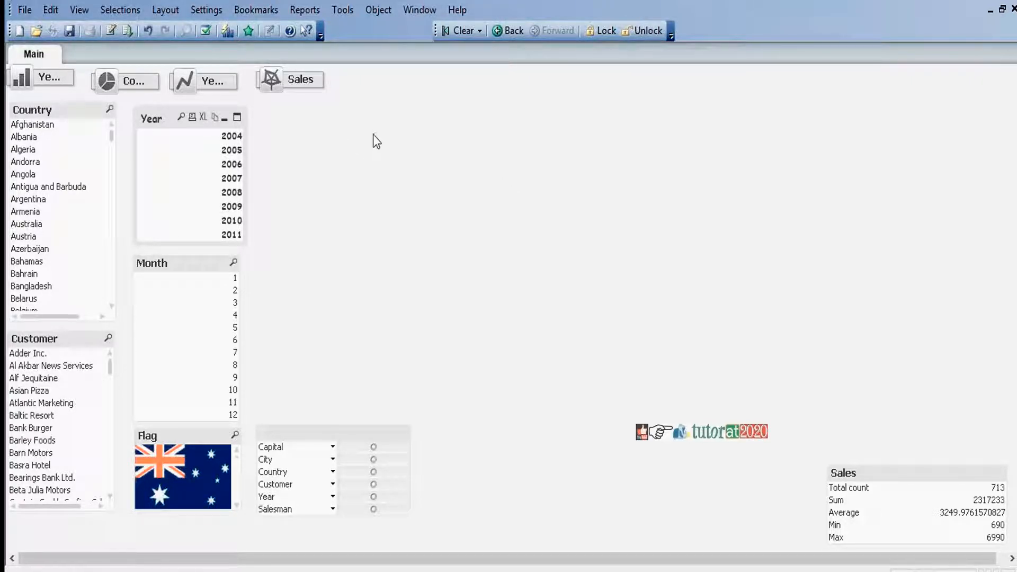
Start a new bar chart on the Main sheet with the Drilldown group as its dimension
right_click(408, 126)
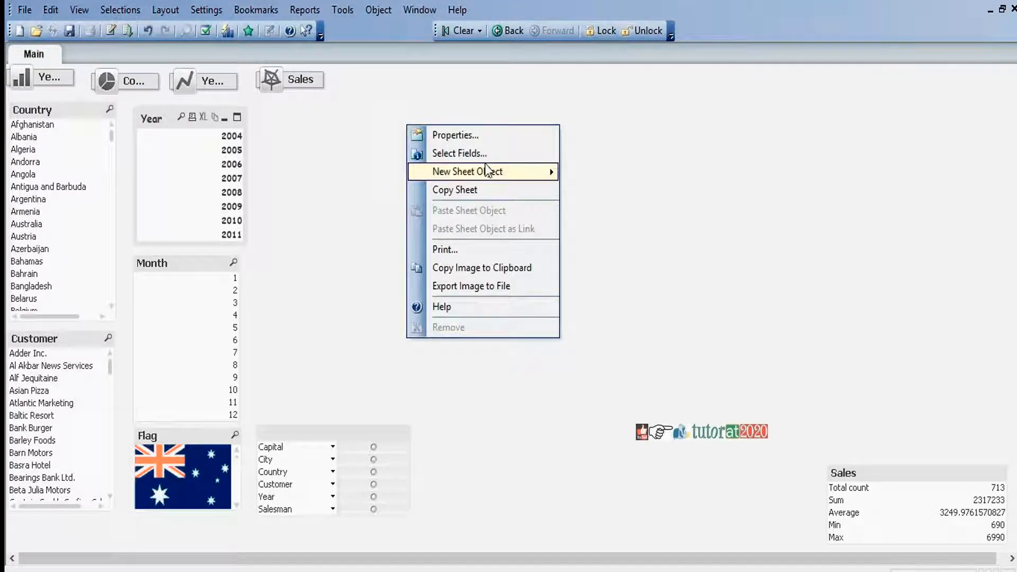
mouse_move(497, 175)
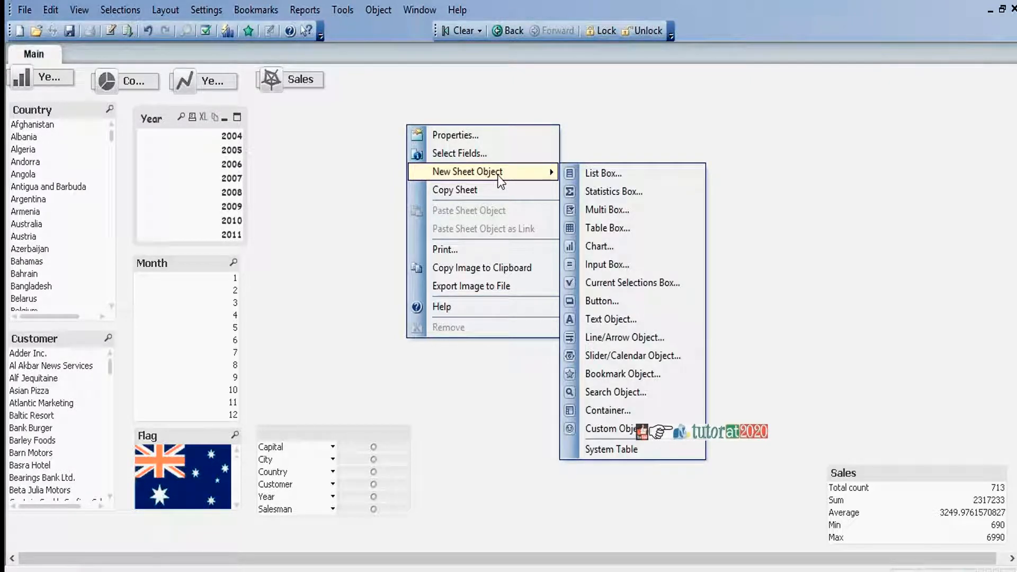
left_click(617, 248)
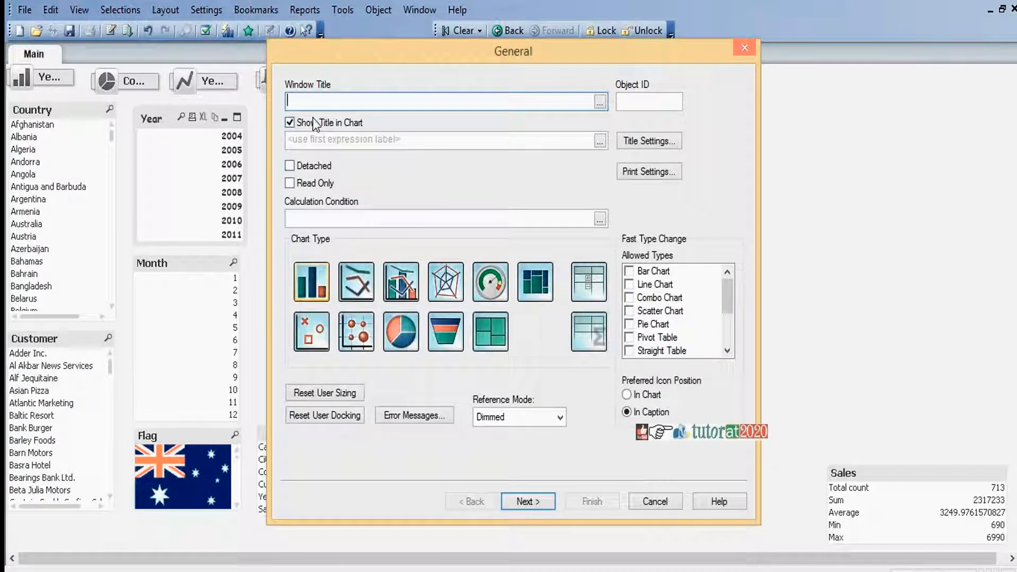
left_click(317, 285)
left_click(528, 501)
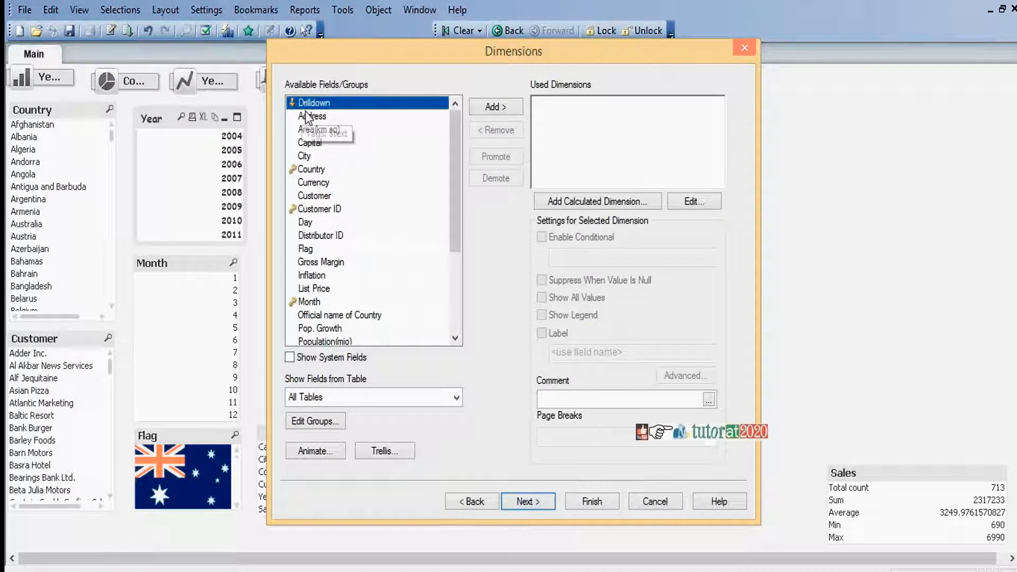
left_click(495, 107)
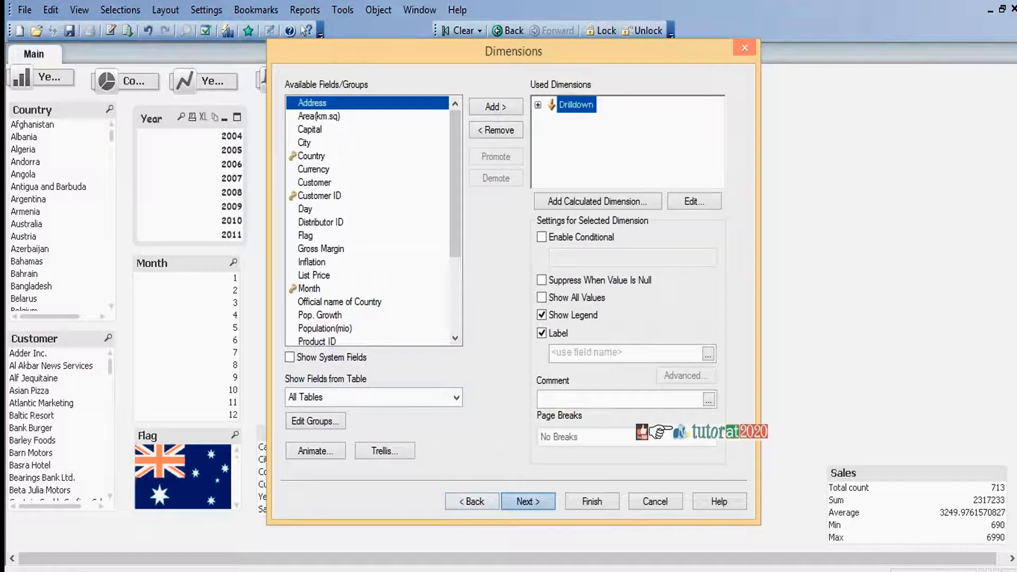
left_click(528, 501)
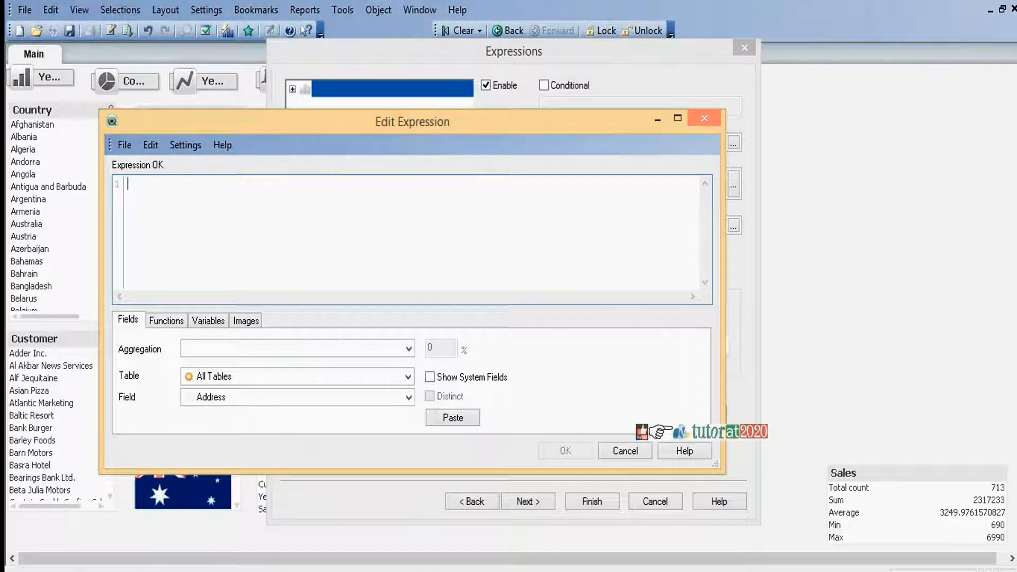
Build the chart expression Sum (Sales) from the Sum aggregation and the Sales field
left_click(408, 349)
left_click(339, 563)
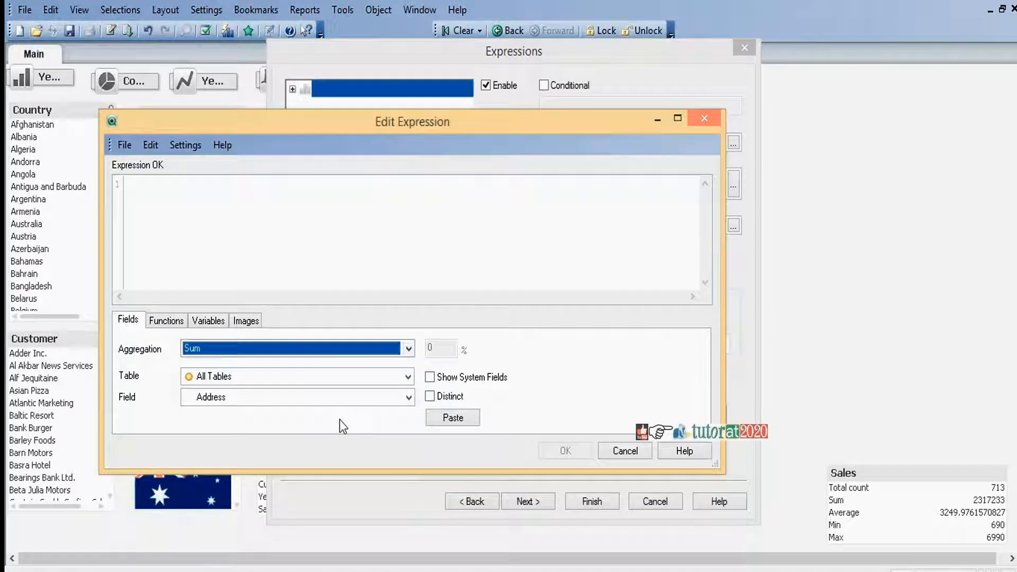
left_click(407, 398)
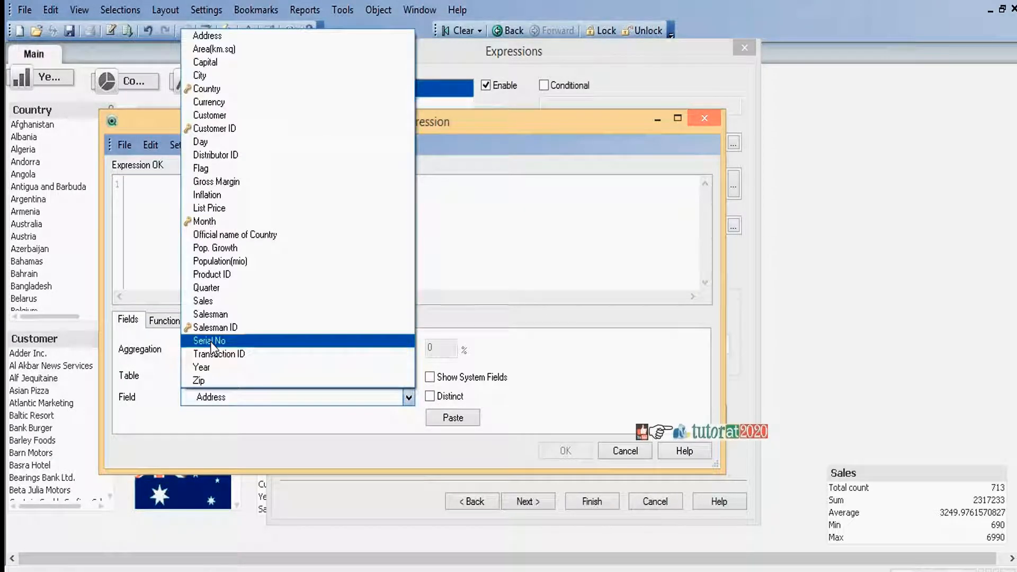
left_click(215, 303)
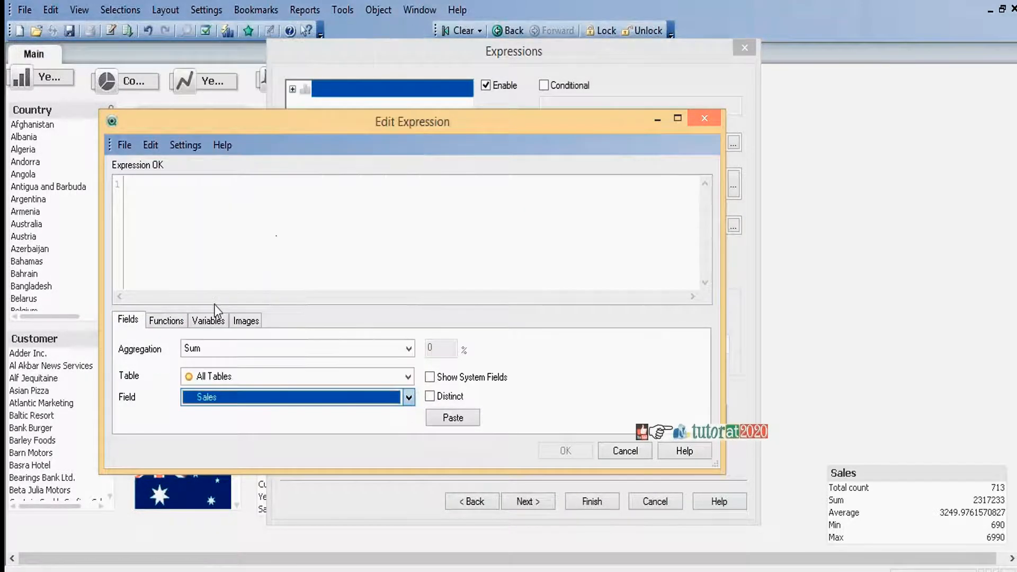
left_click(459, 422)
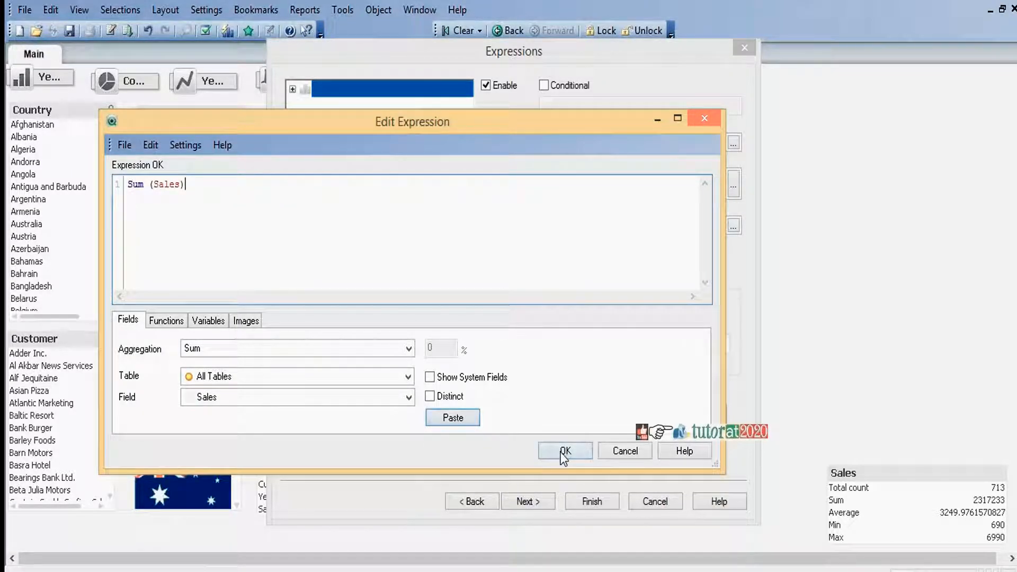
left_click(564, 451)
Label the expression Sales, enable values on data points and finish the chart
left_click(577, 139)
type("Sales")
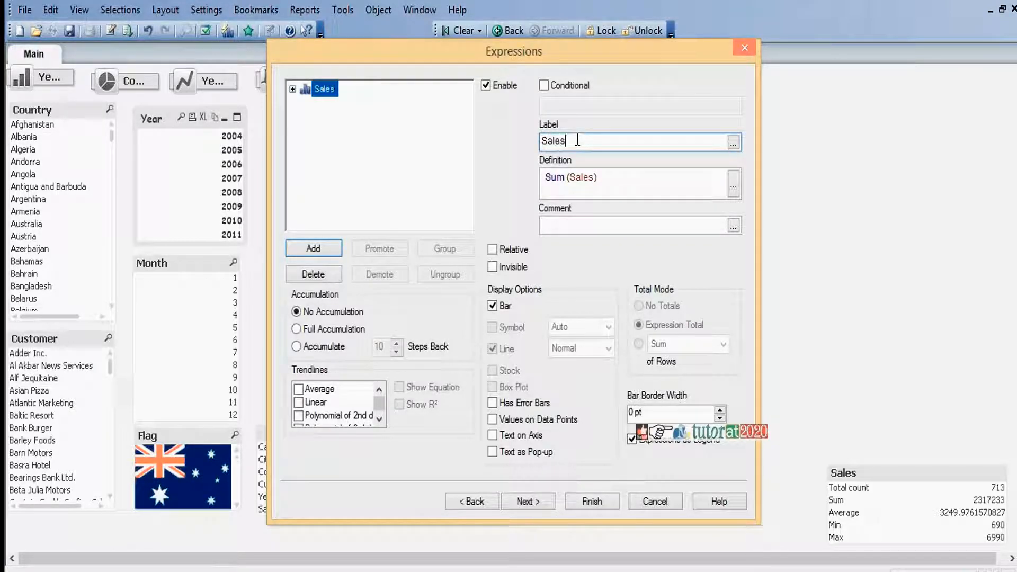
left_click(493, 419)
left_click(583, 502)
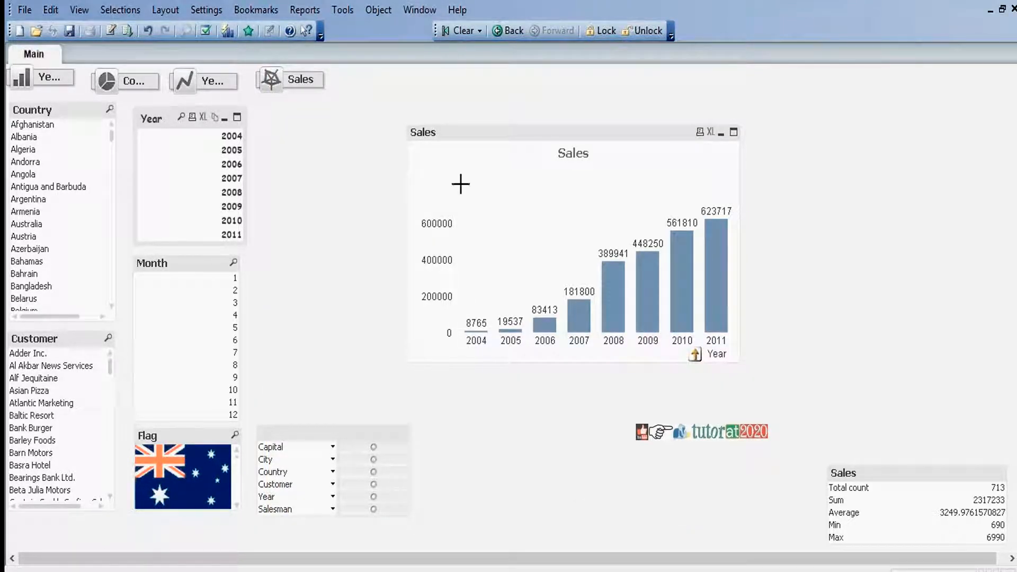
Make the Sales chart's bars multicolored in its color properties
left_click(581, 136)
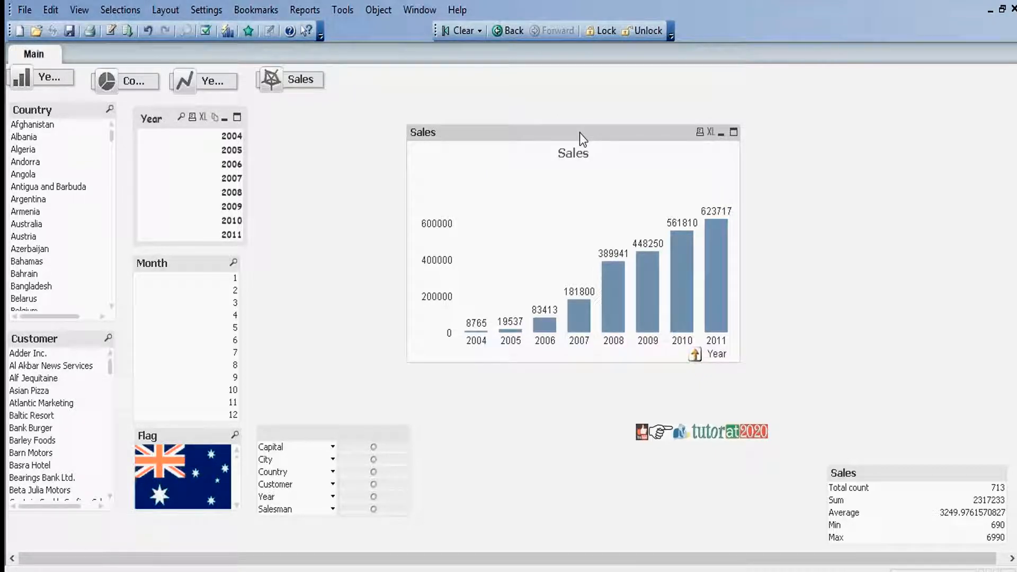
right_click(580, 134)
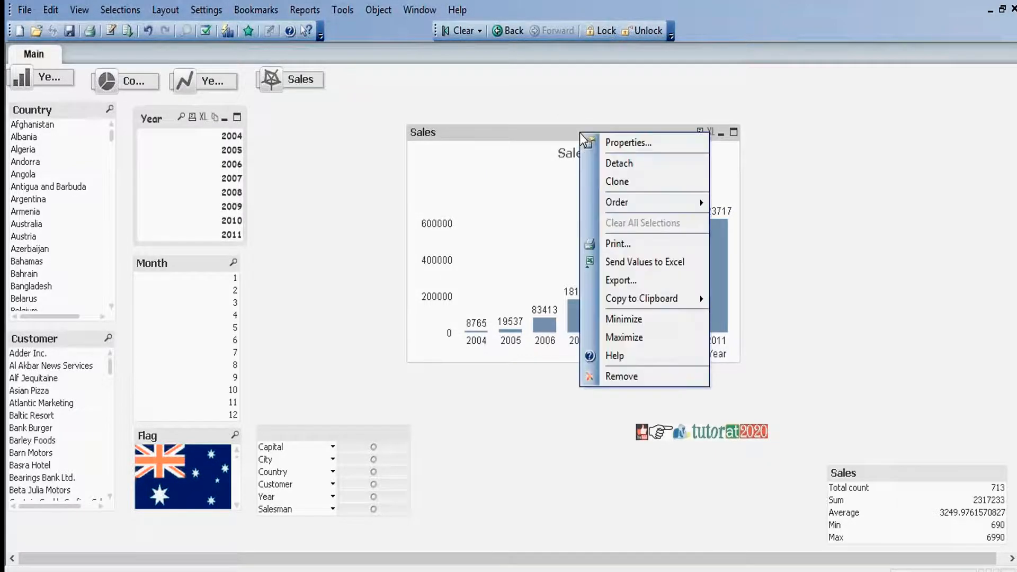
left_click(610, 143)
left_click(644, 79)
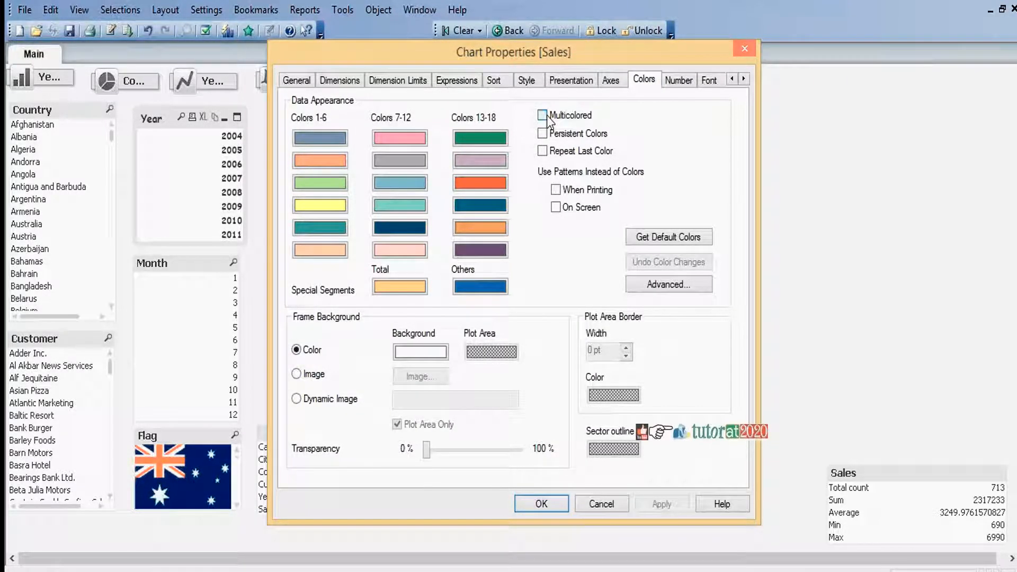
left_click(542, 115)
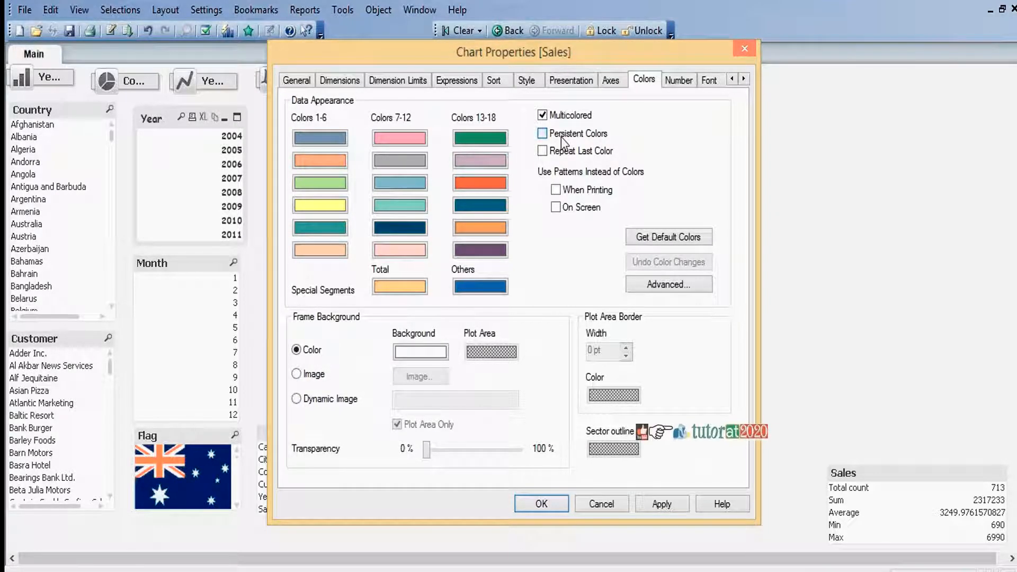
left_click(551, 502)
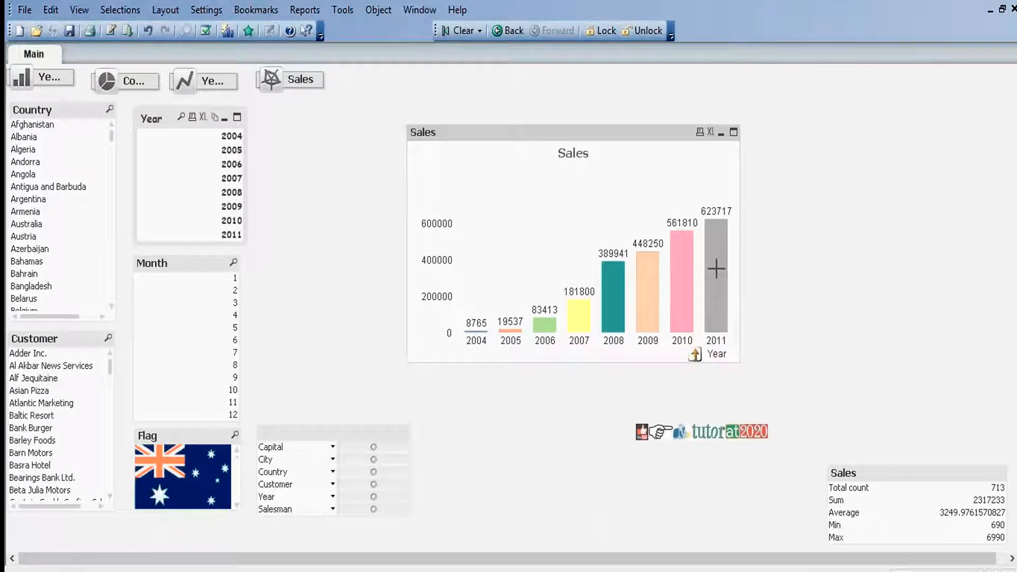
Drill down in the Sales chart into the year 2011 and then into quarter 4
mouse_move(716, 268)
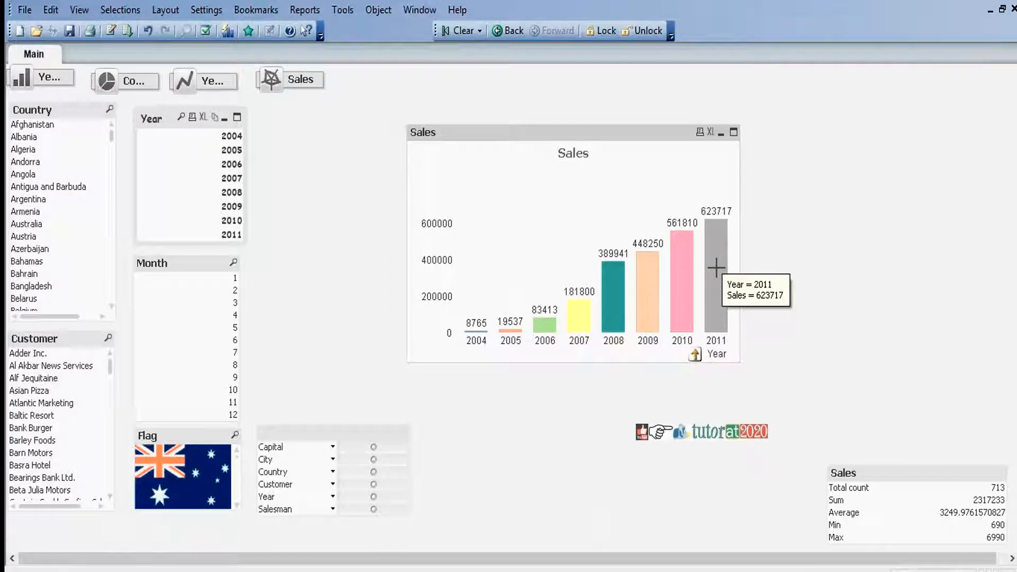
left_click(716, 268)
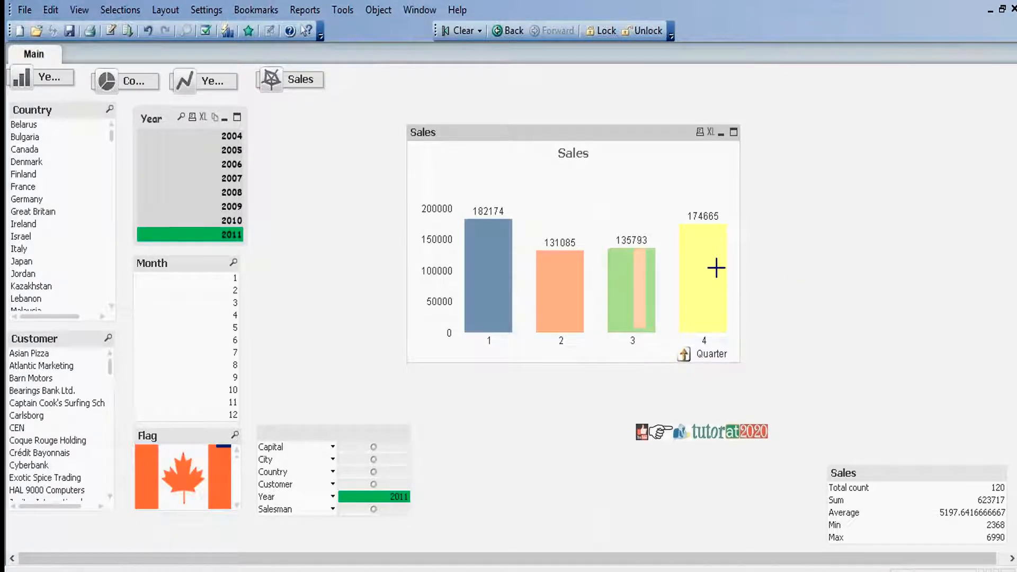
mouse_move(488, 278)
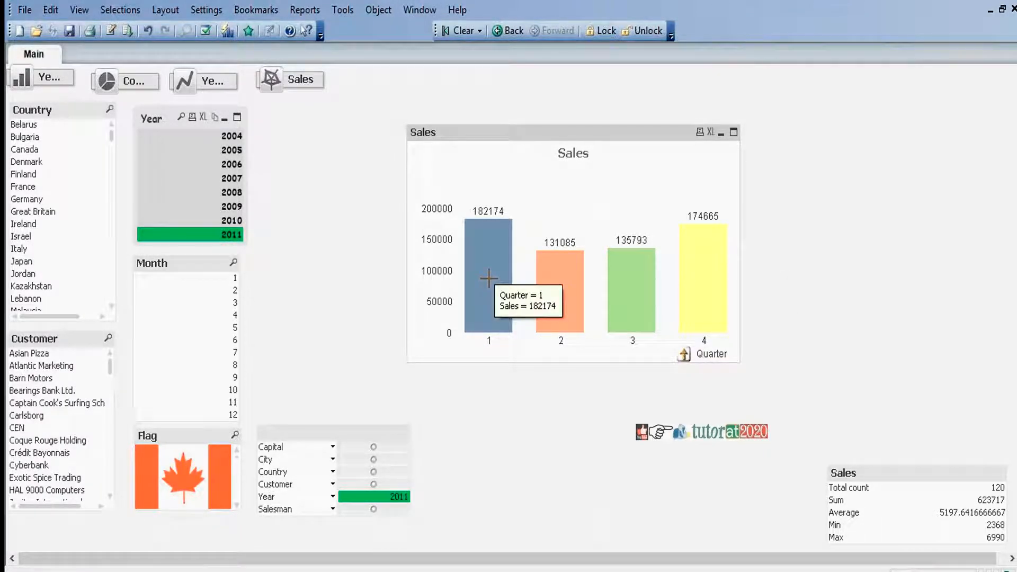
mouse_move(562, 279)
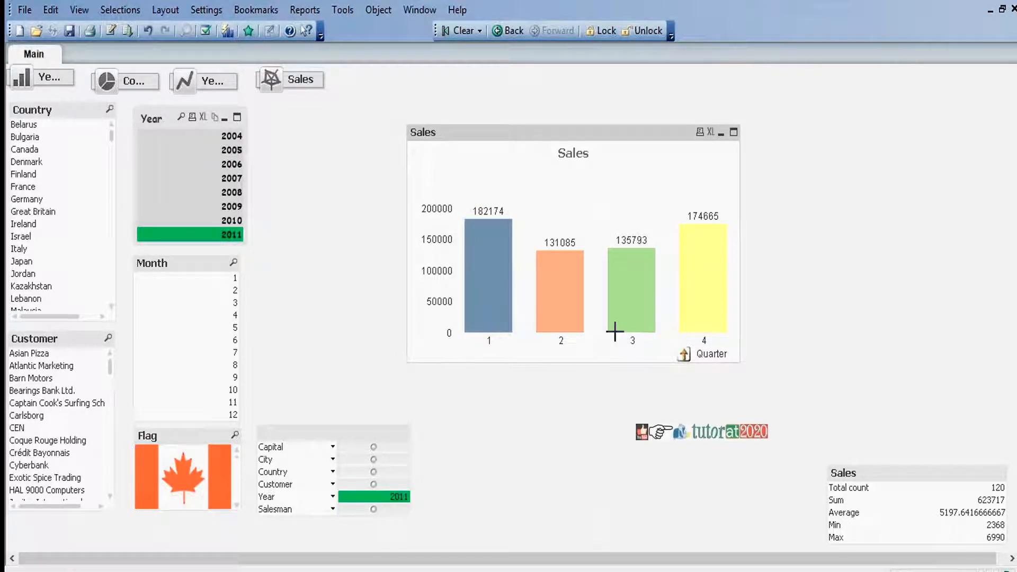
left_click(698, 260)
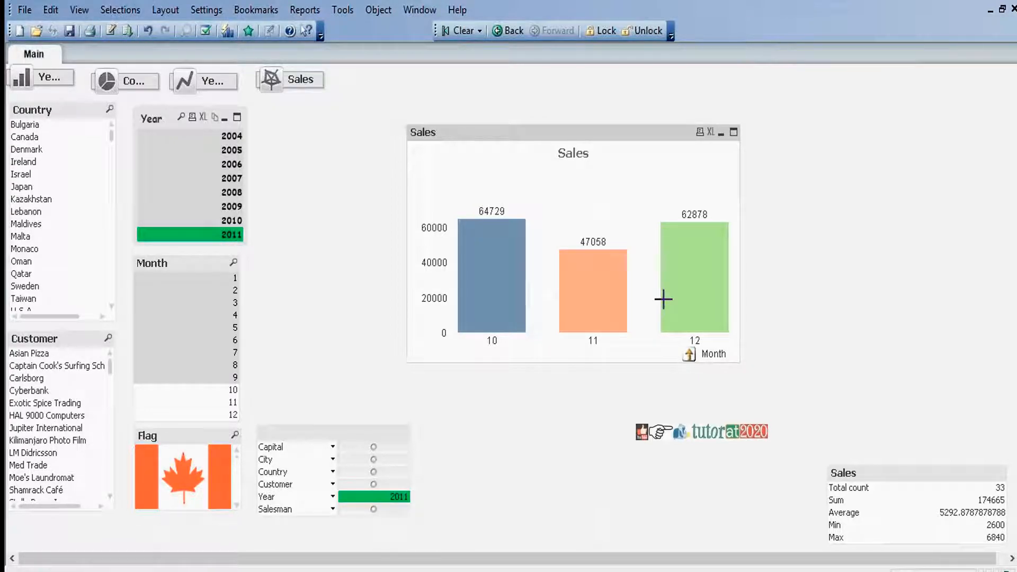
Drill the Sales bar chart back up to the Year level and set its caption title to Drilldown
mouse_move(728, 262)
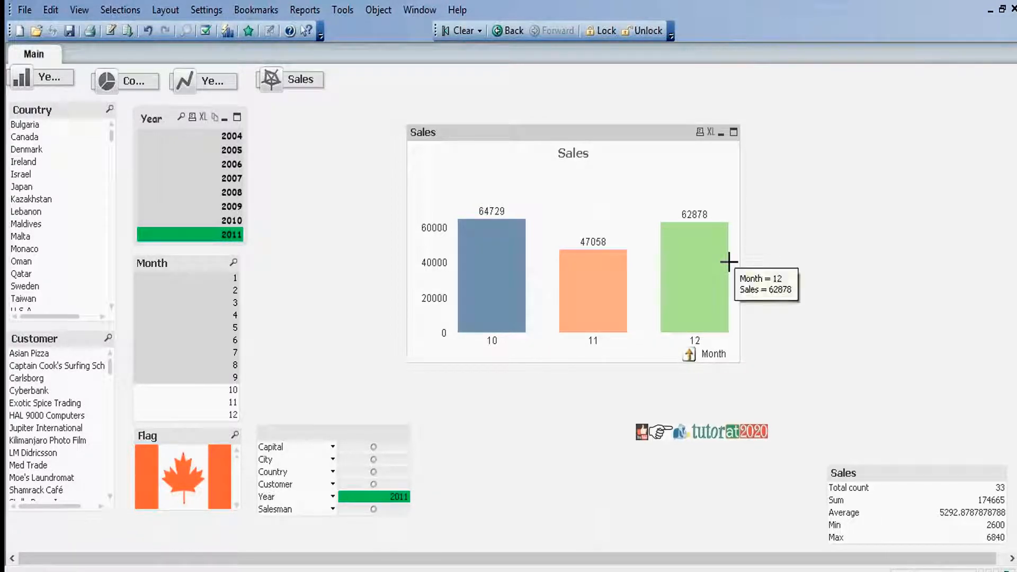
left_click(690, 355)
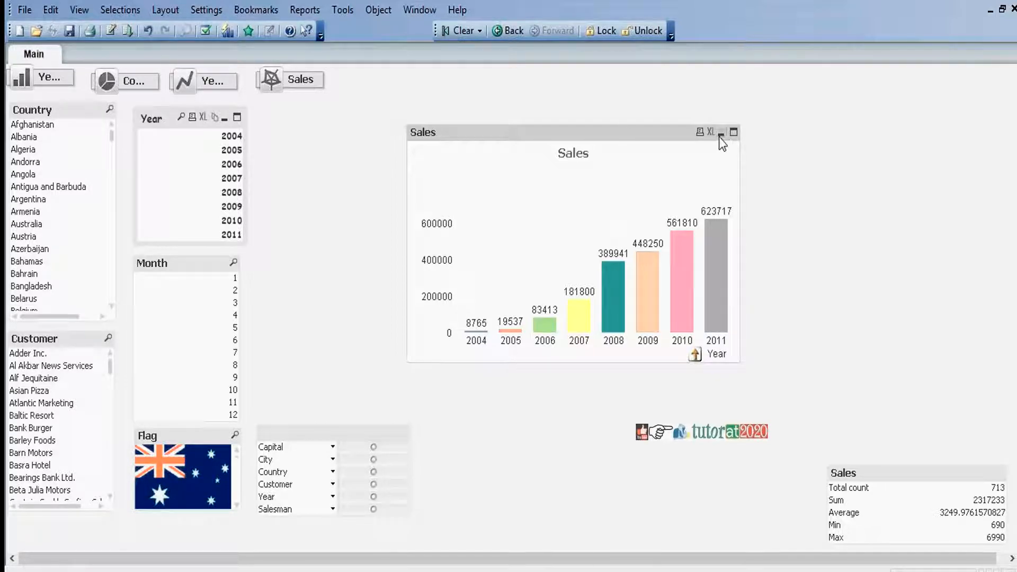
right_click(598, 134)
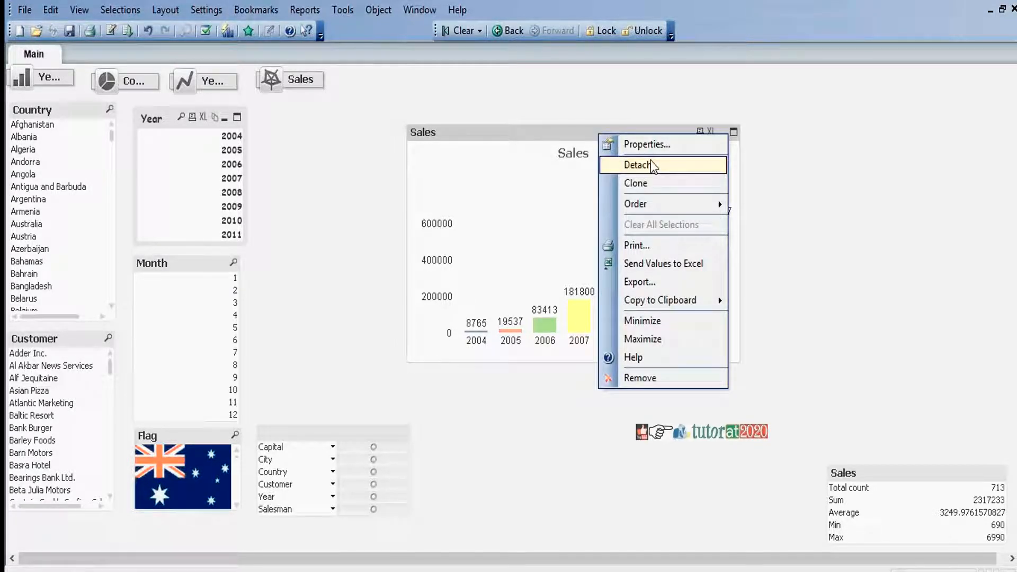
left_click(644, 144)
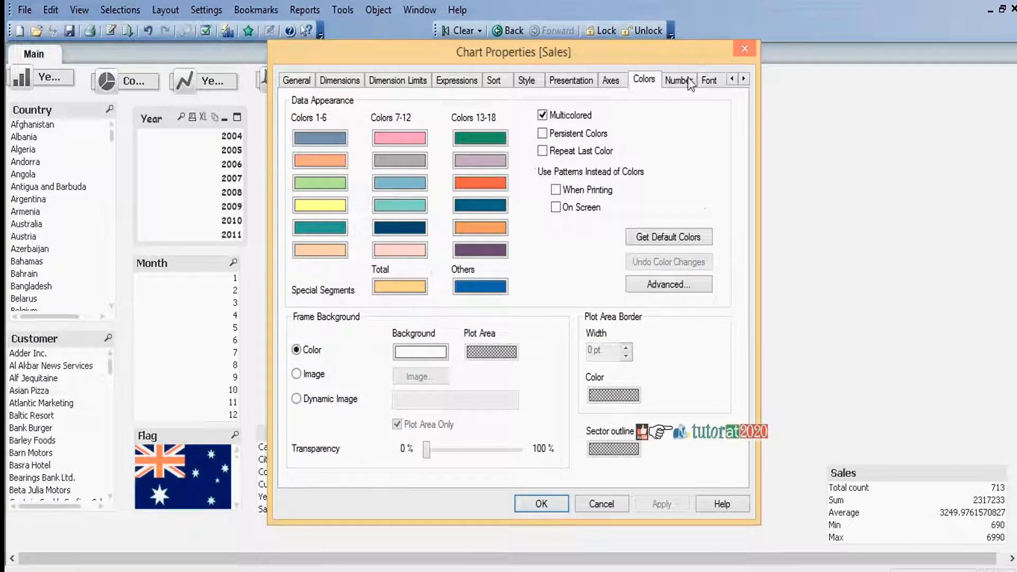
left_click(744, 79)
left_click(744, 79)
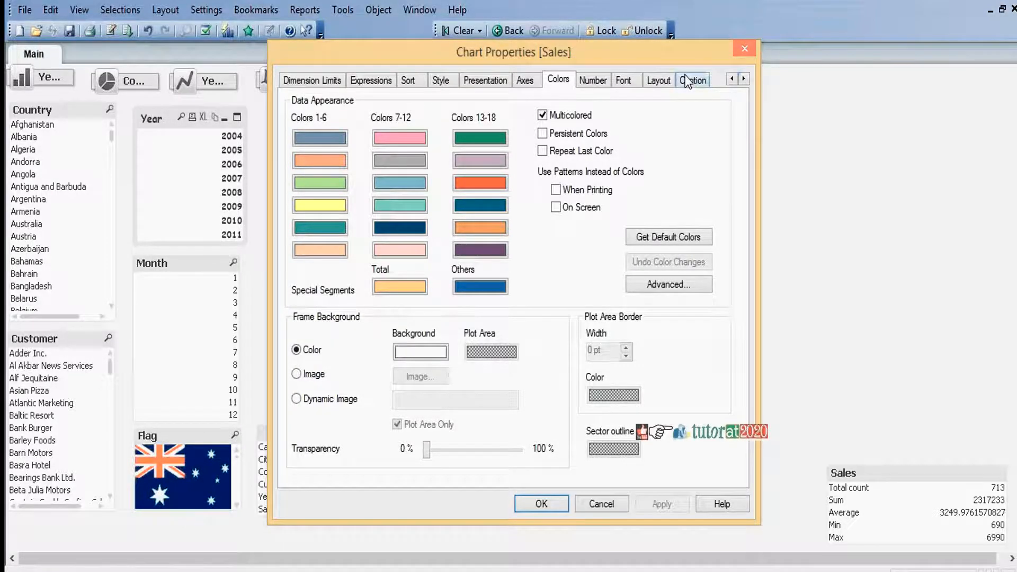
left_click(692, 79)
left_click(315, 137)
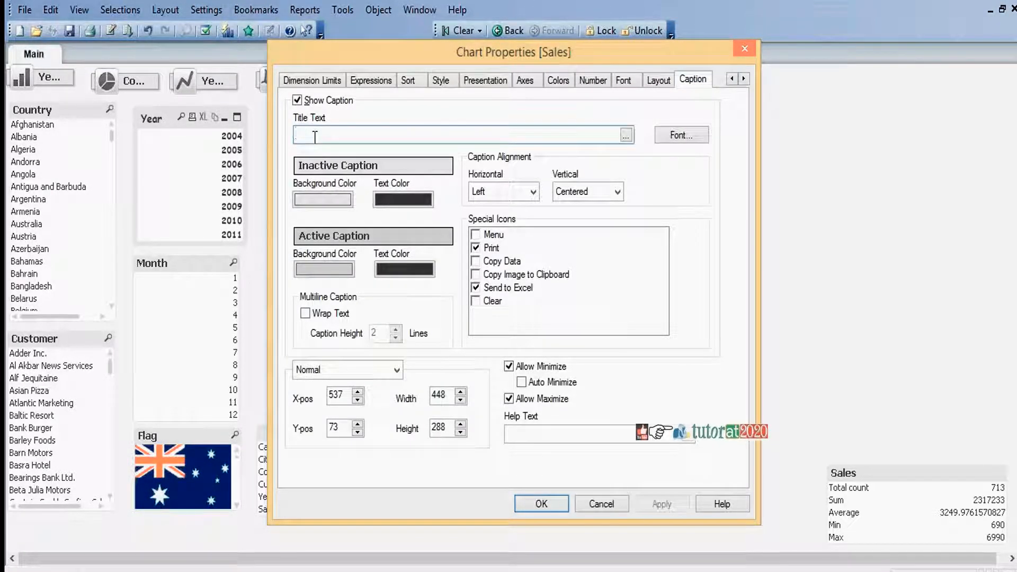
type("Dr")
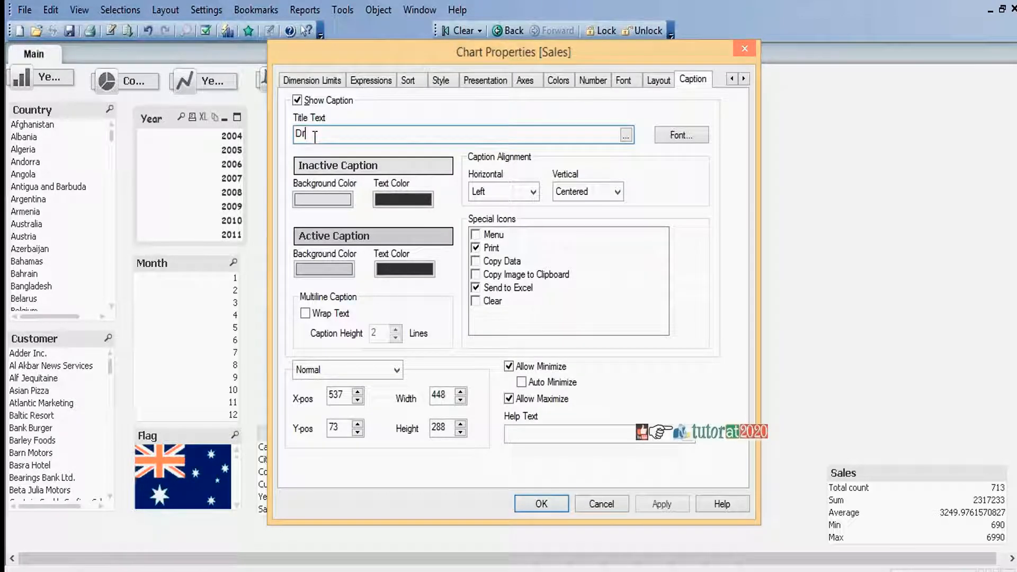
type("illdown")
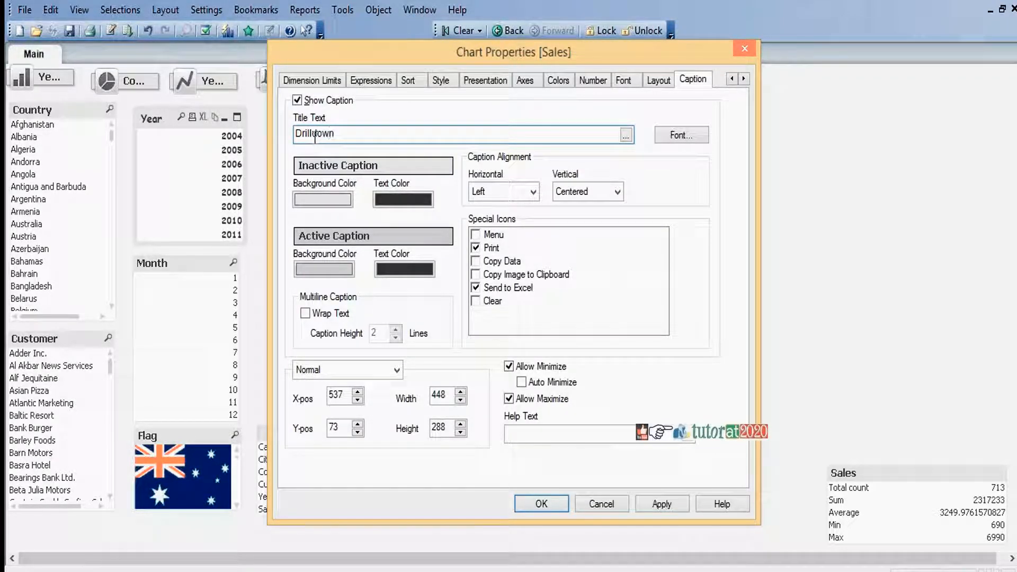
left_click(552, 505)
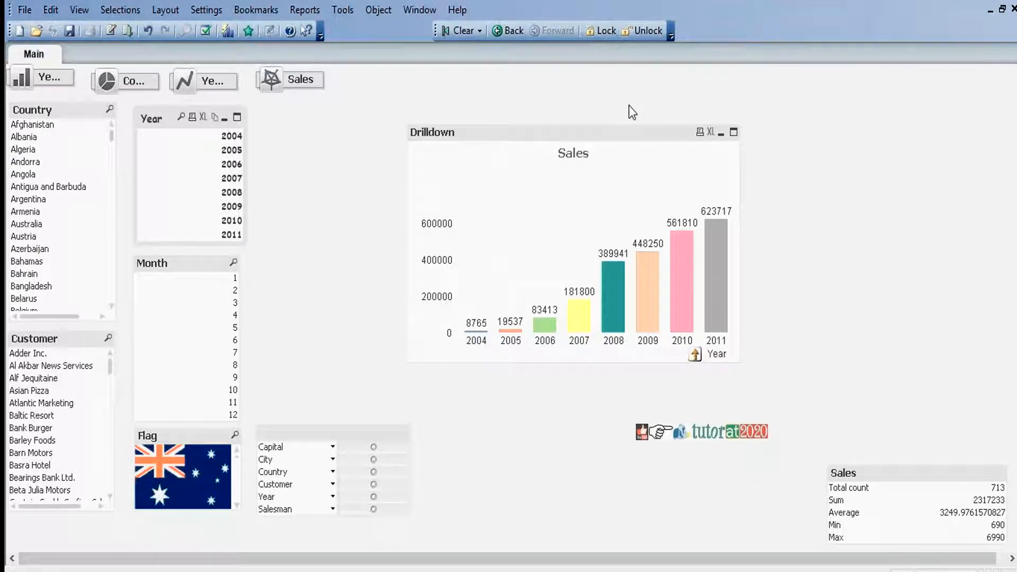
Minimize the Drilldown chart and place its minimized icon beside the minimized Sales chart at the end of the icon row
left_click(721, 134)
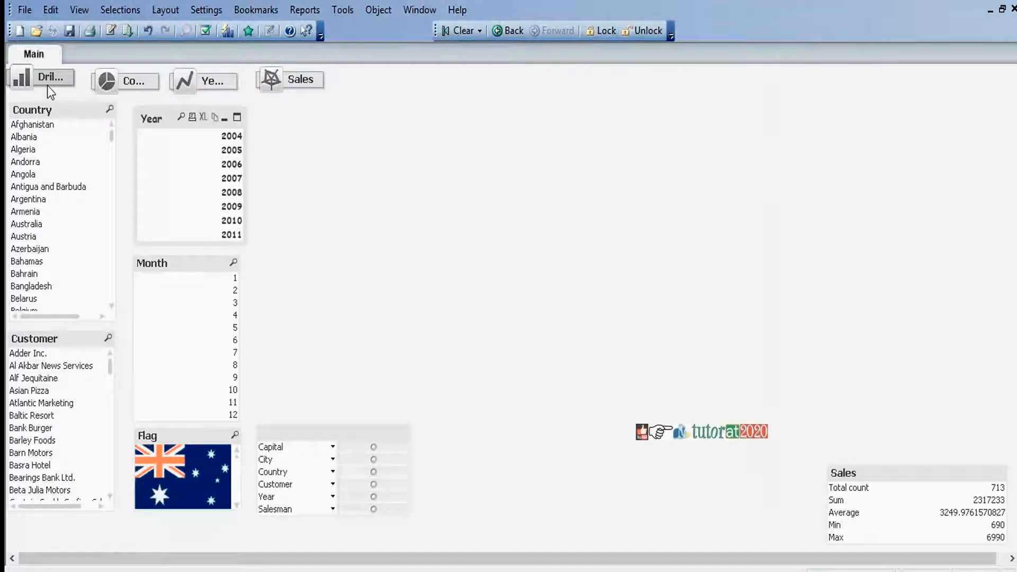
left_click_drag(51, 84, 382, 81)
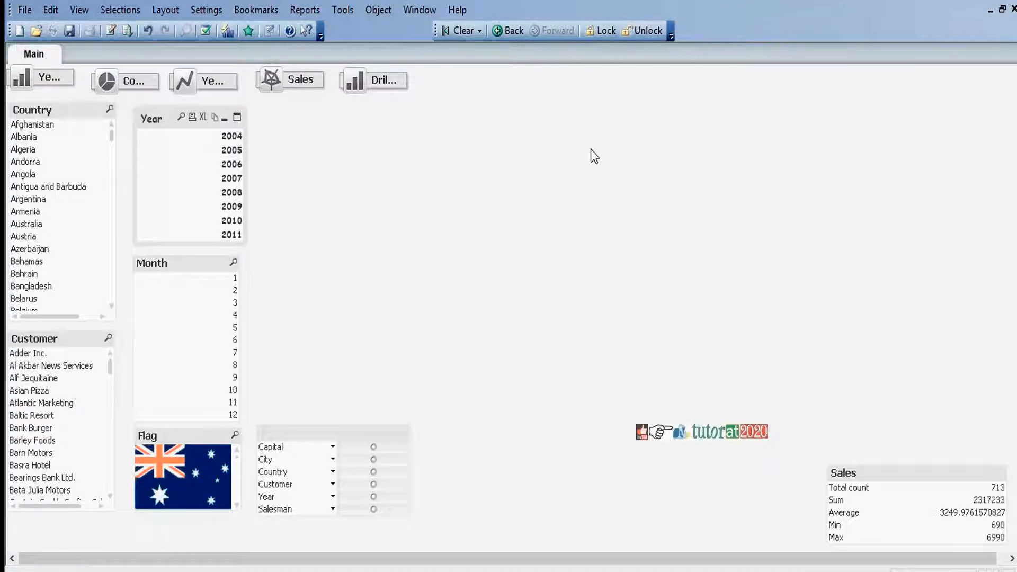
Create a new cyclic group named Cyclic in the document's group settings
left_click(207, 10)
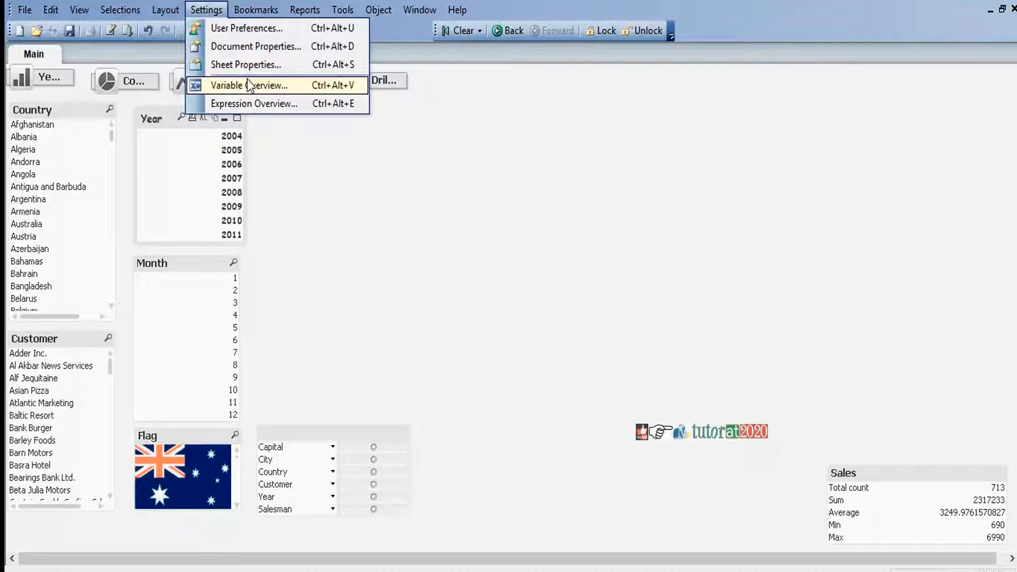
left_click(262, 46)
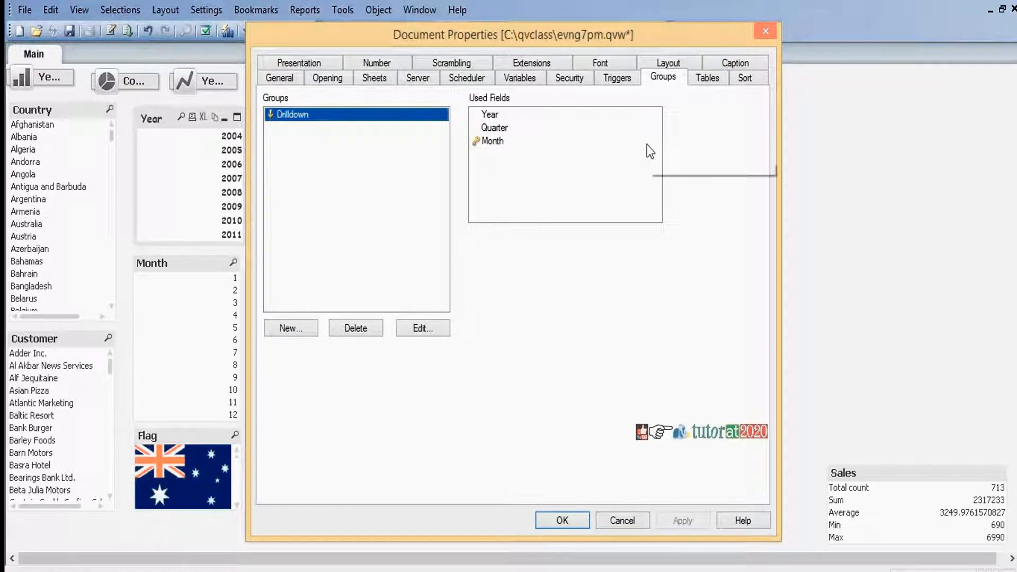
left_click(293, 330)
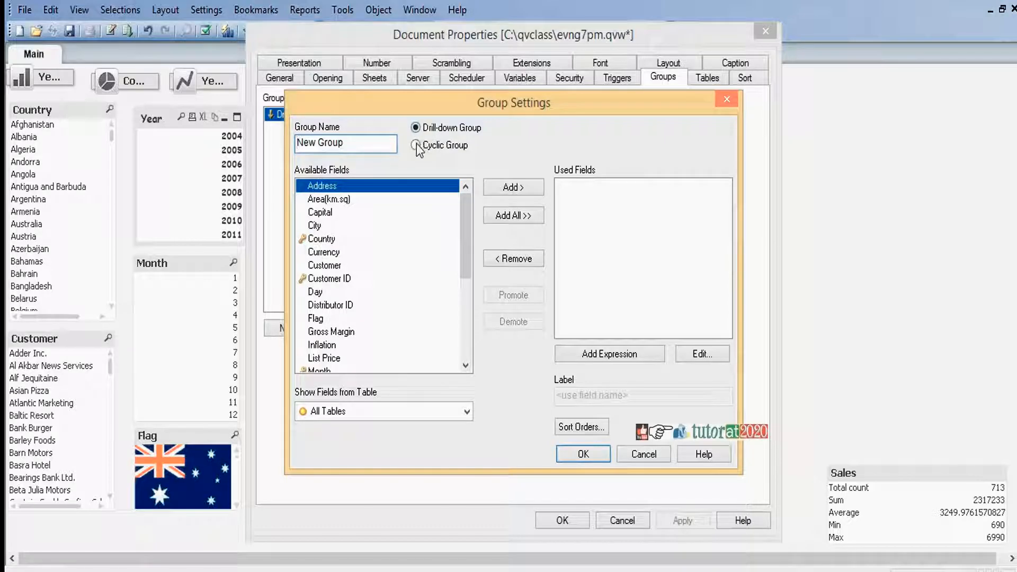
left_click(416, 146)
left_click(365, 148)
key("ctrl+a")
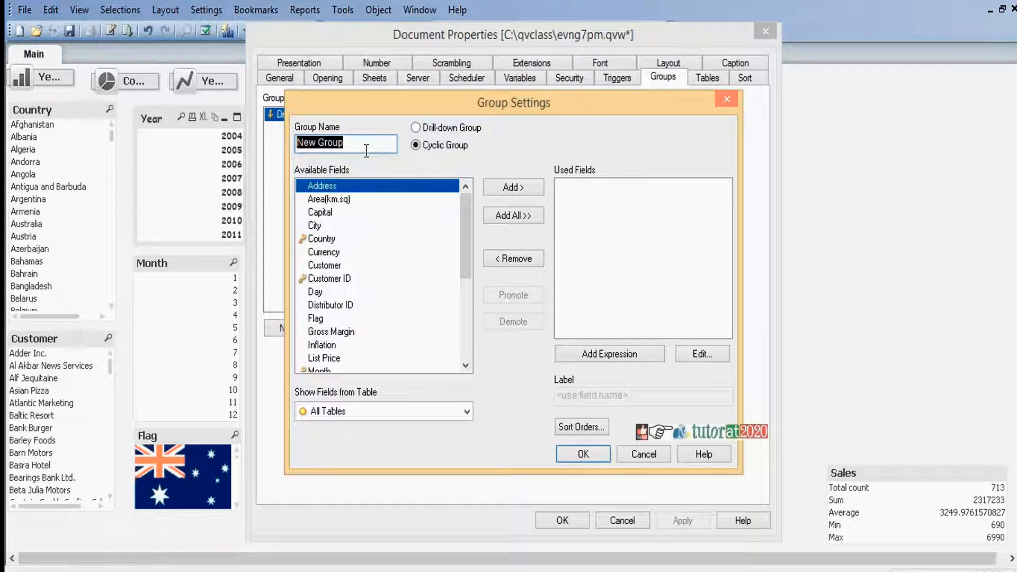
type("Cyclic")
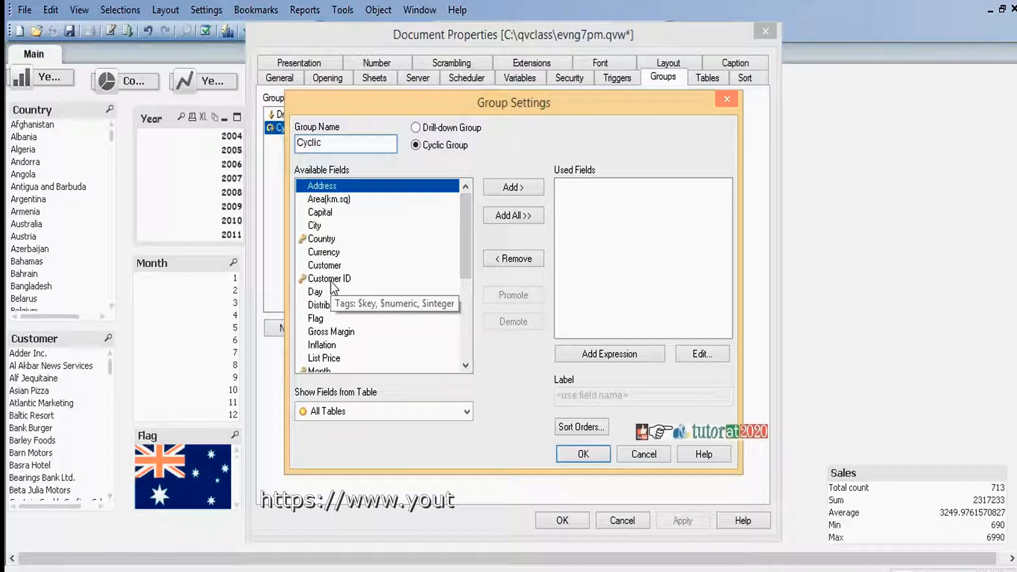
Add the fields Country, Customer and Salesman to the Cyclic group
left_click(320, 239)
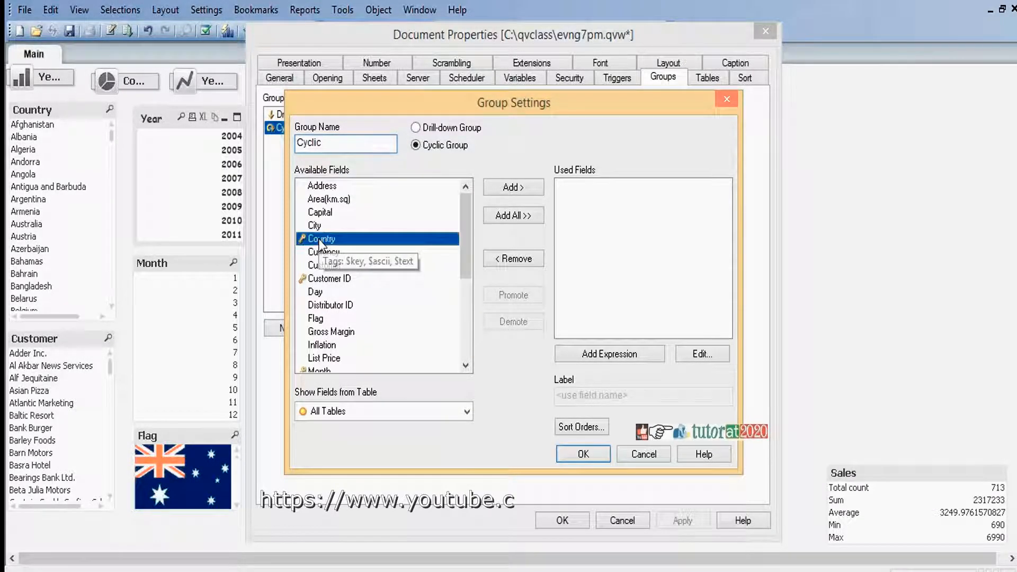
left_click(507, 190)
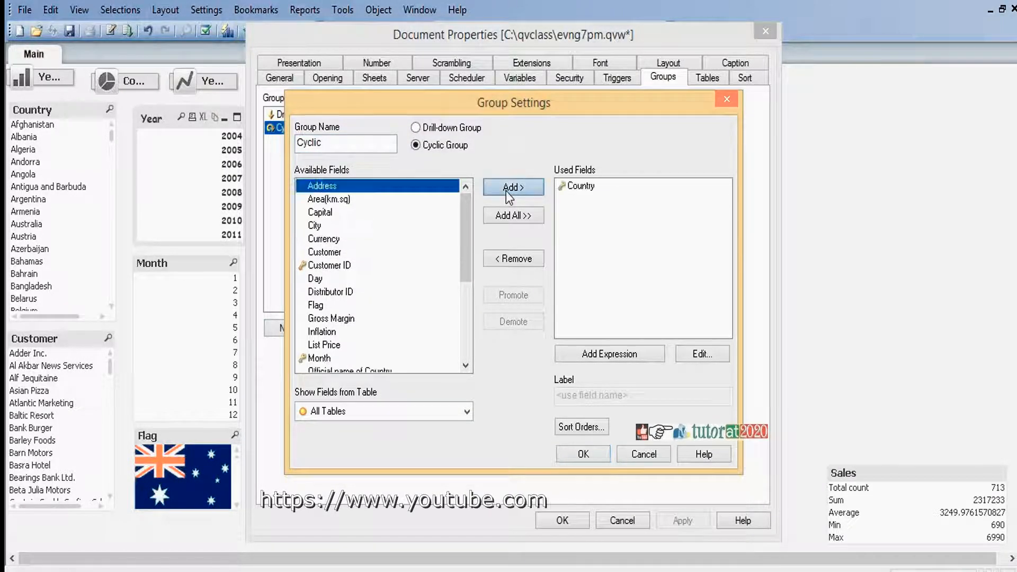
left_click(330, 253)
left_click(521, 190)
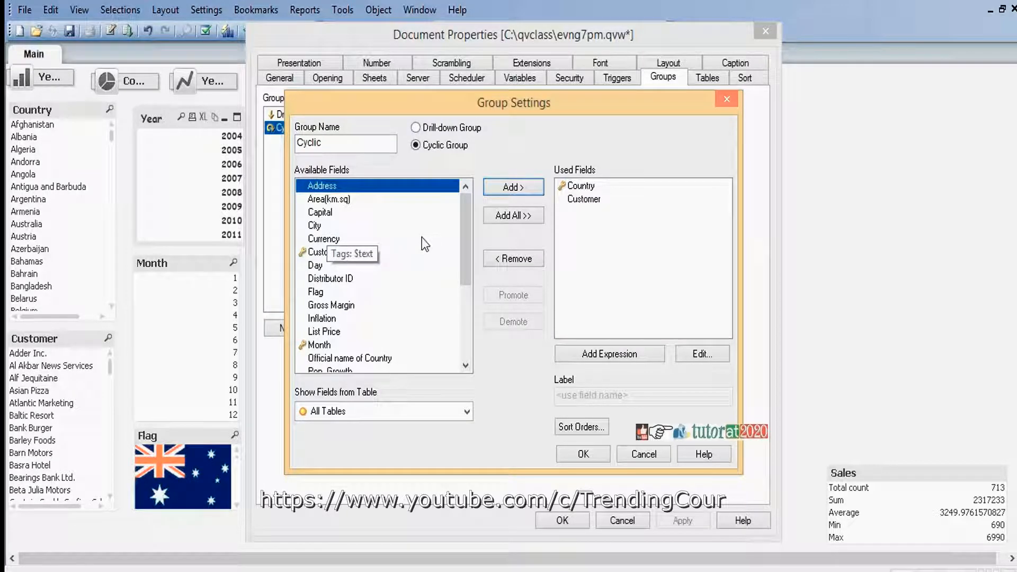
left_click_drag(472, 225, 463, 291)
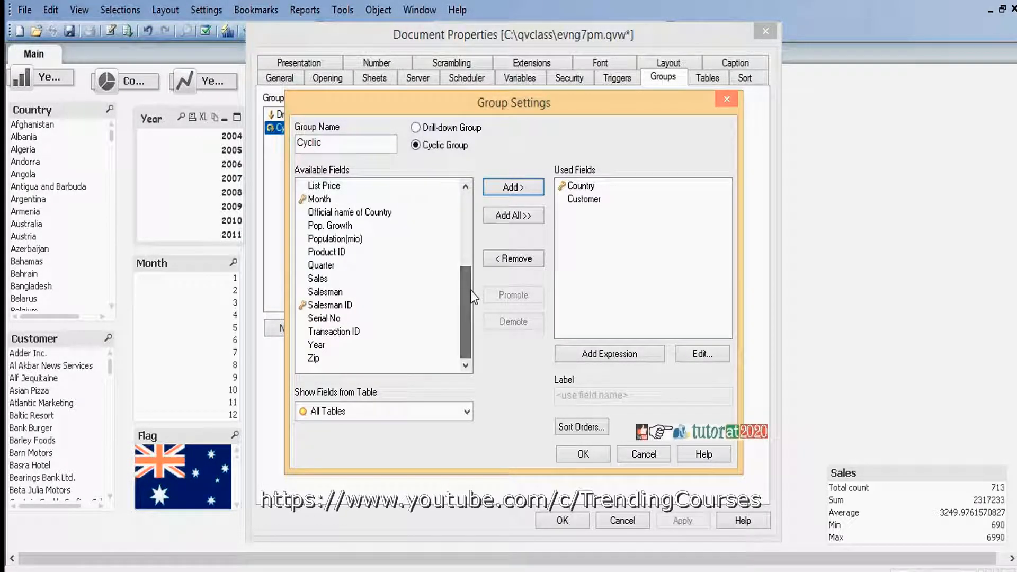
left_click(337, 293)
left_click(518, 189)
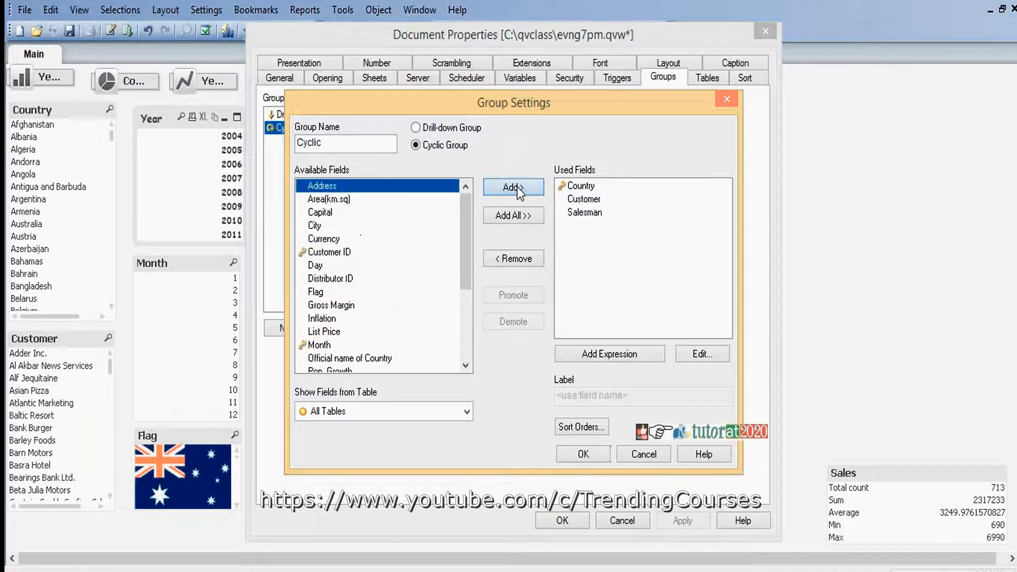
Add the Year field to the Cyclic group and accept the group and document properties
left_click(469, 348)
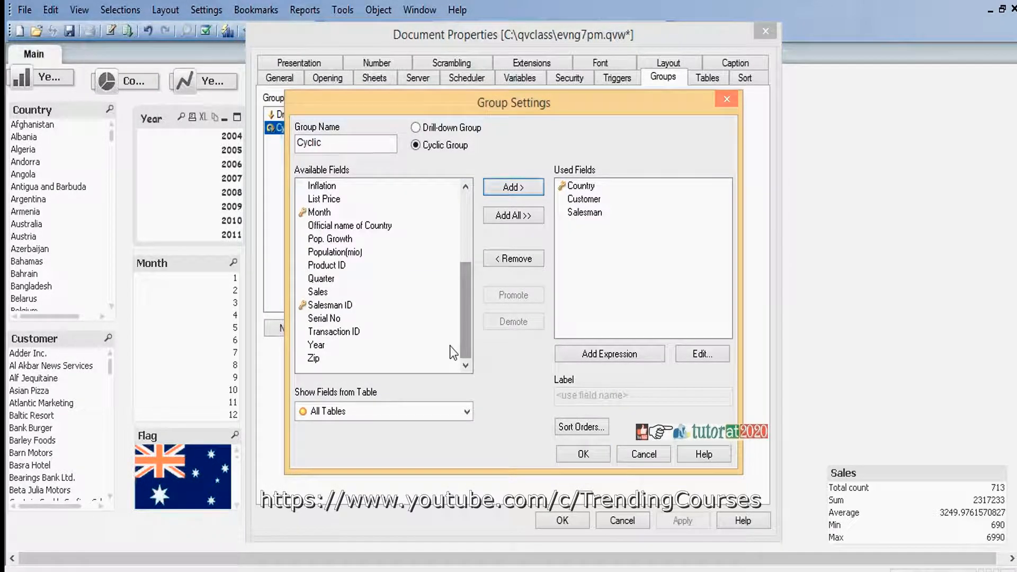
left_click(318, 358)
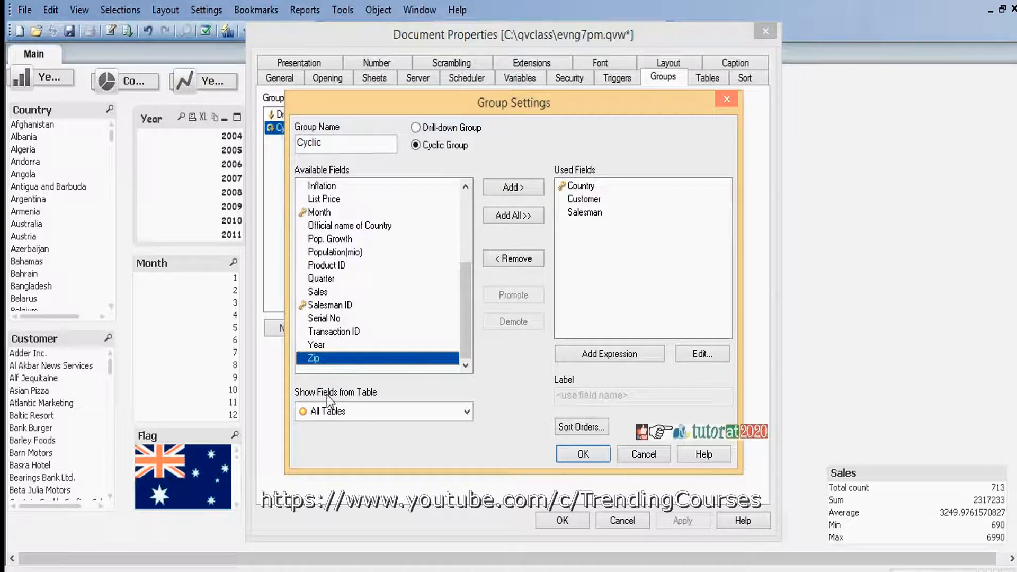
left_click(326, 347)
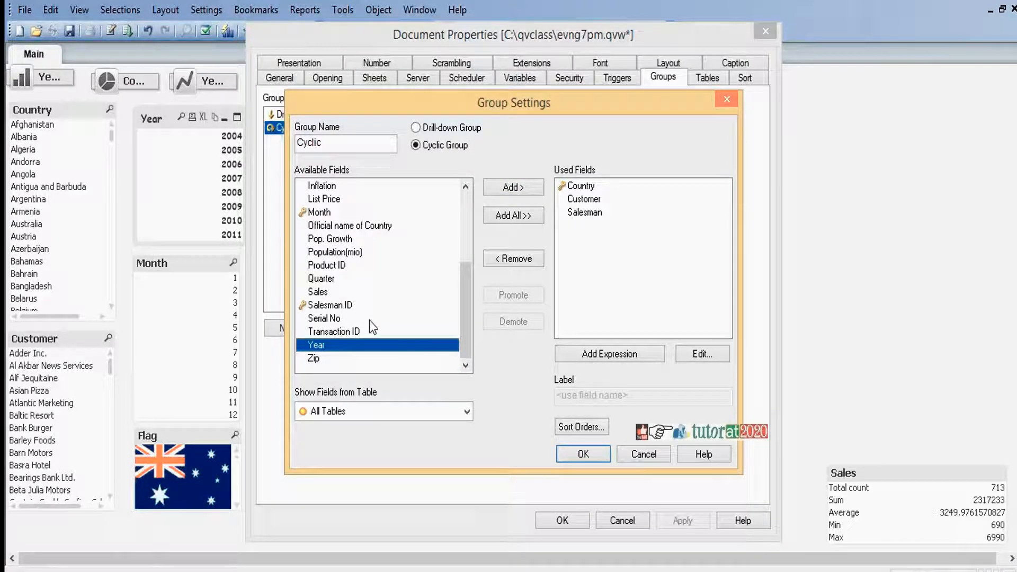
left_click(507, 193)
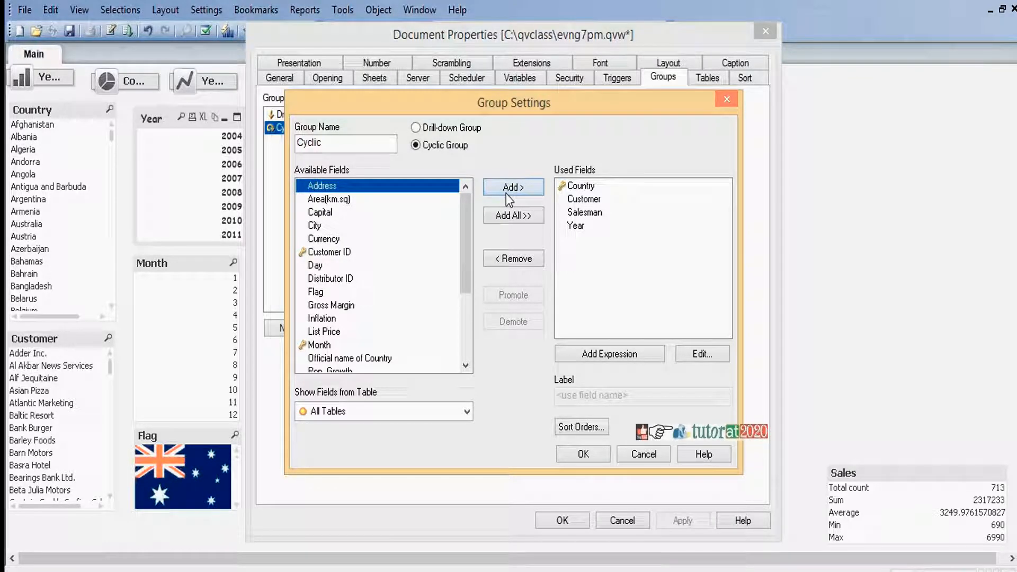
left_click(583, 454)
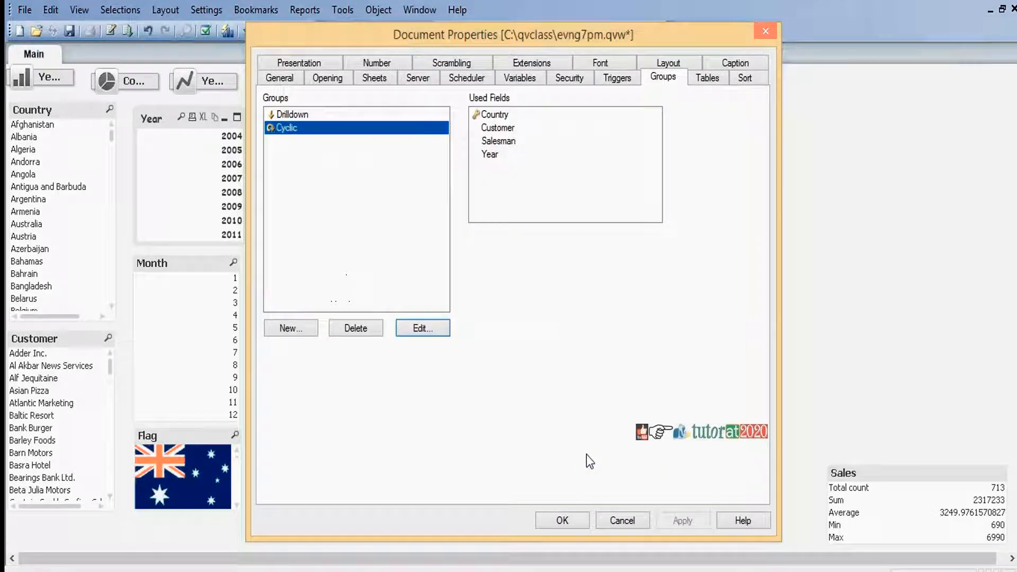
left_click(563, 520)
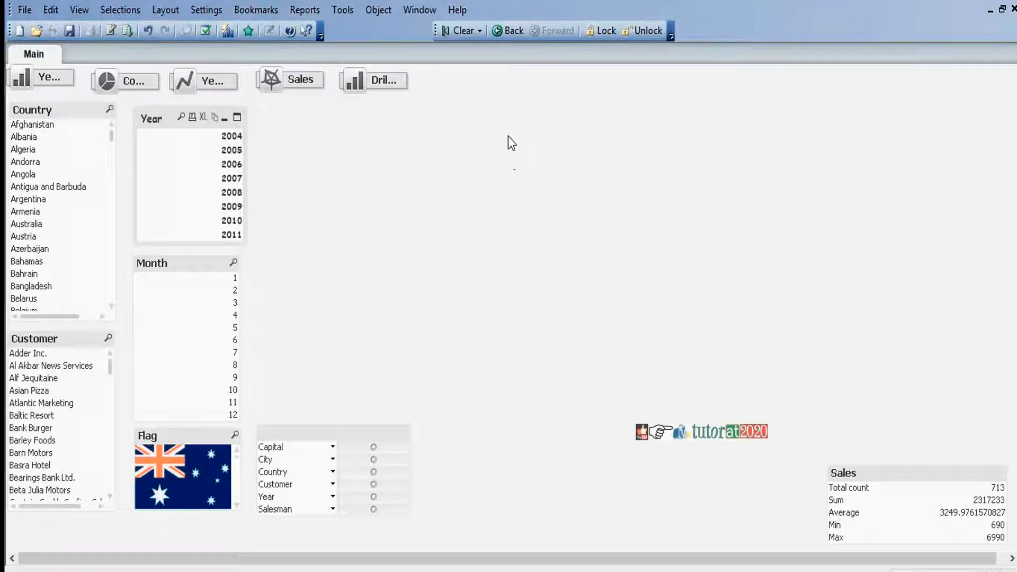
Start a new bar chart on the sheet with the Cyclic group as its dimension and continue to its expression
right_click(530, 136)
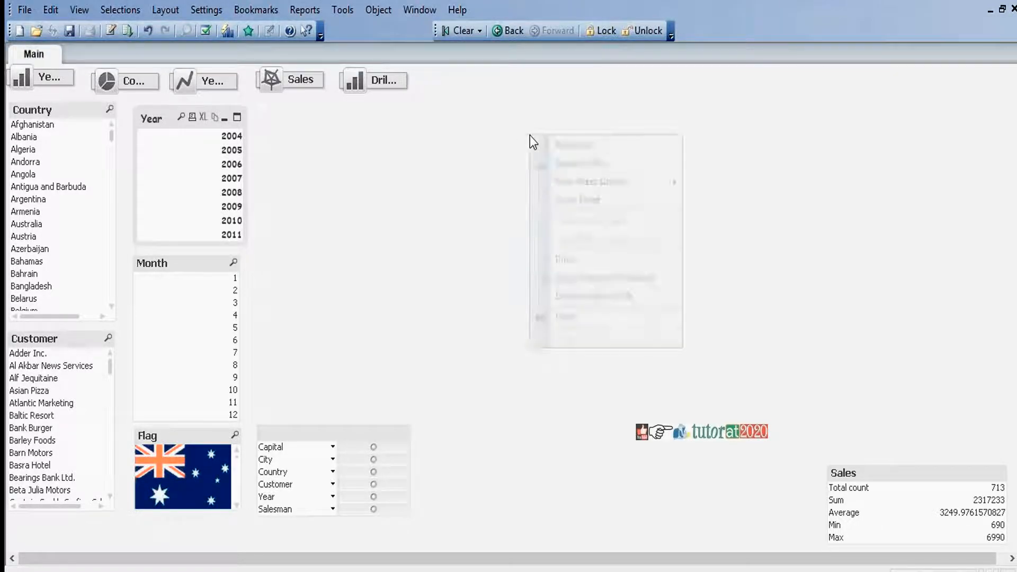
mouse_move(629, 183)
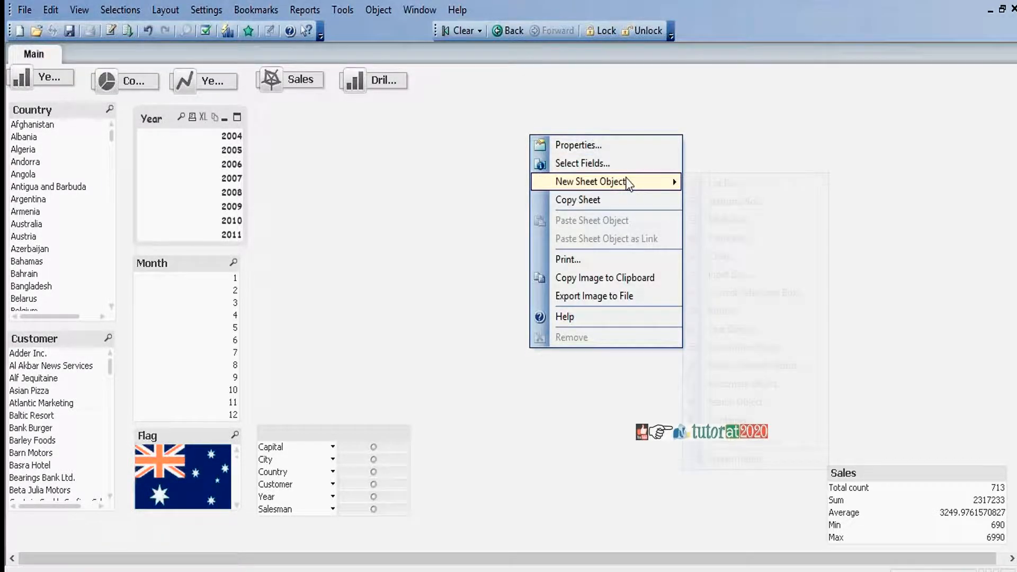
left_click(748, 258)
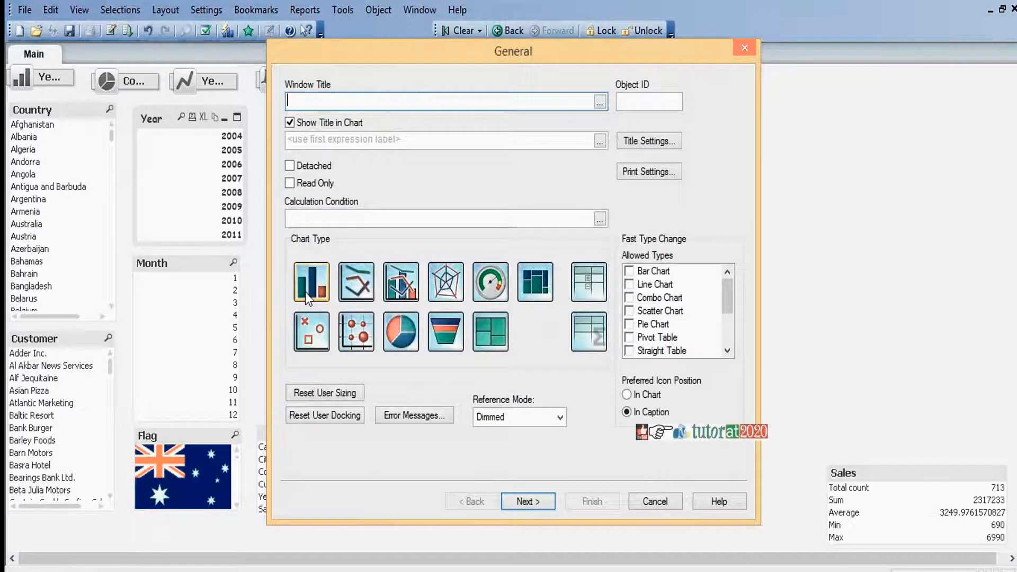
left_click(523, 501)
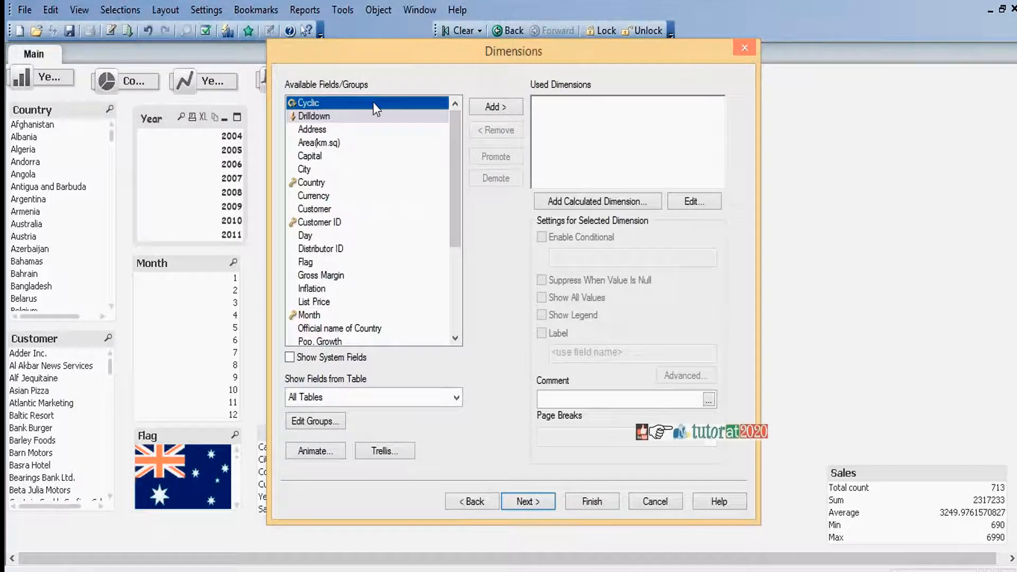
left_click(497, 107)
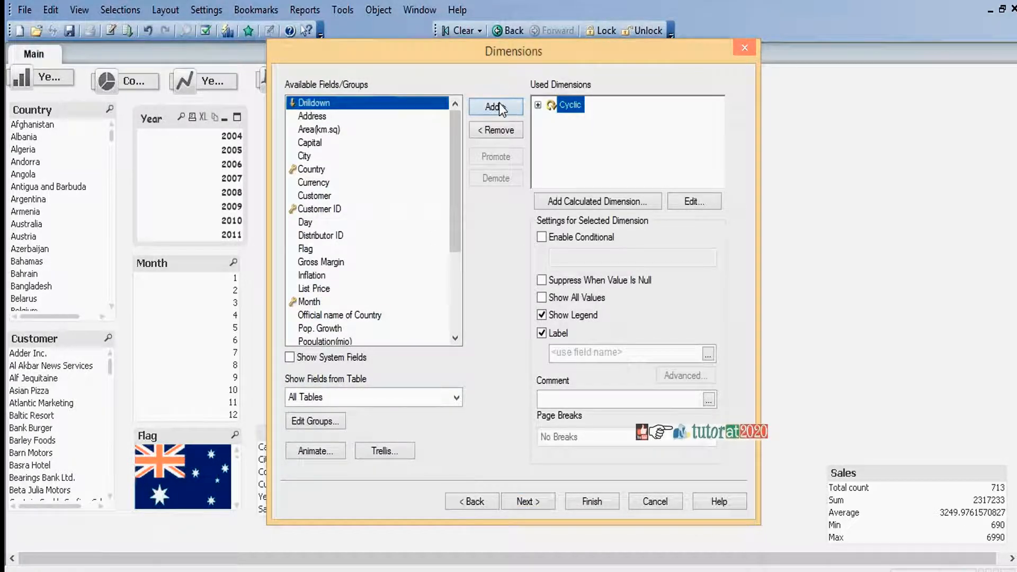
left_click(534, 507)
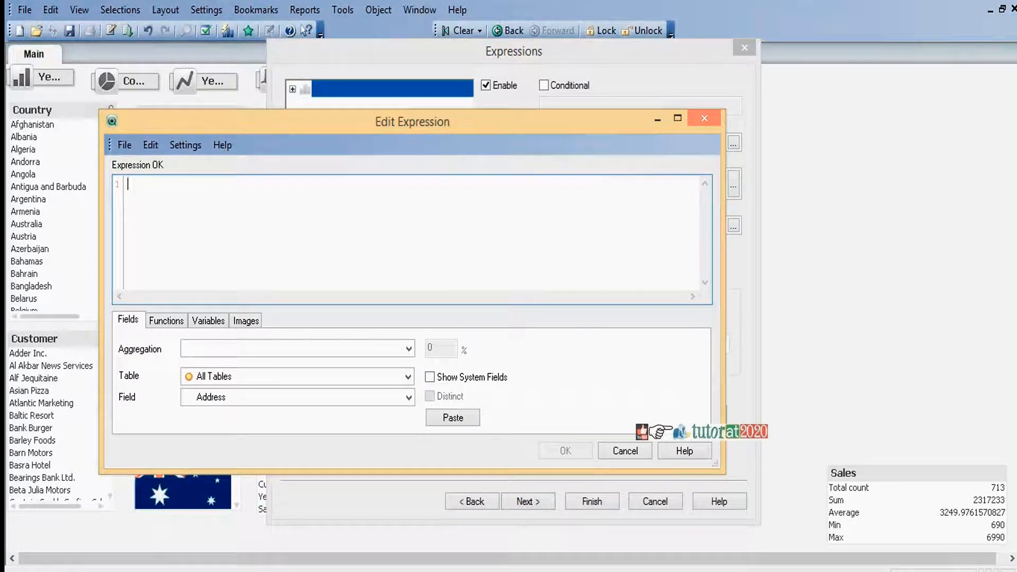
Define the chart's expression as Sum (Sales) using the Sum aggregation on the Sales field and accept it
left_click(409, 348)
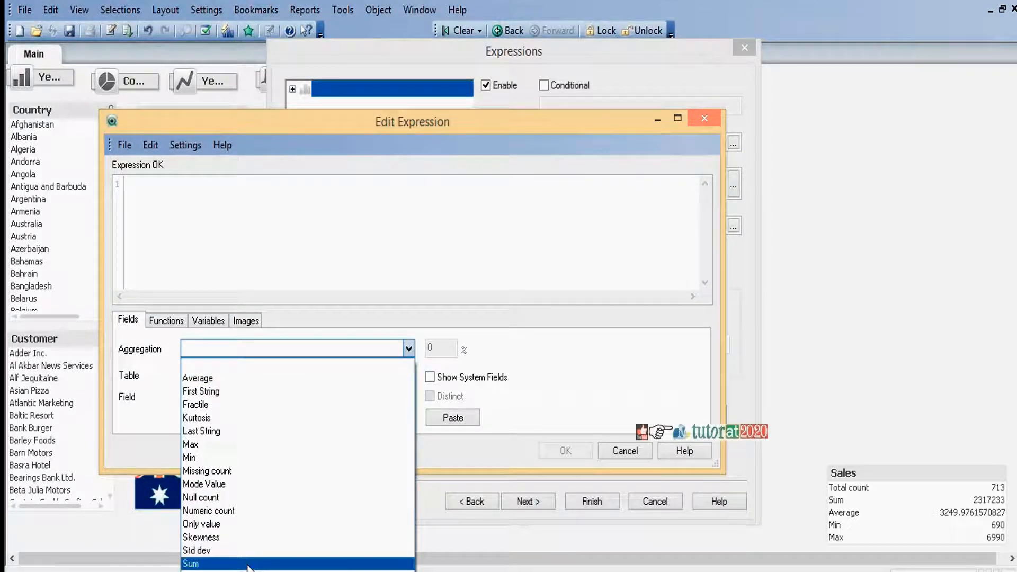
left_click(249, 564)
left_click(409, 396)
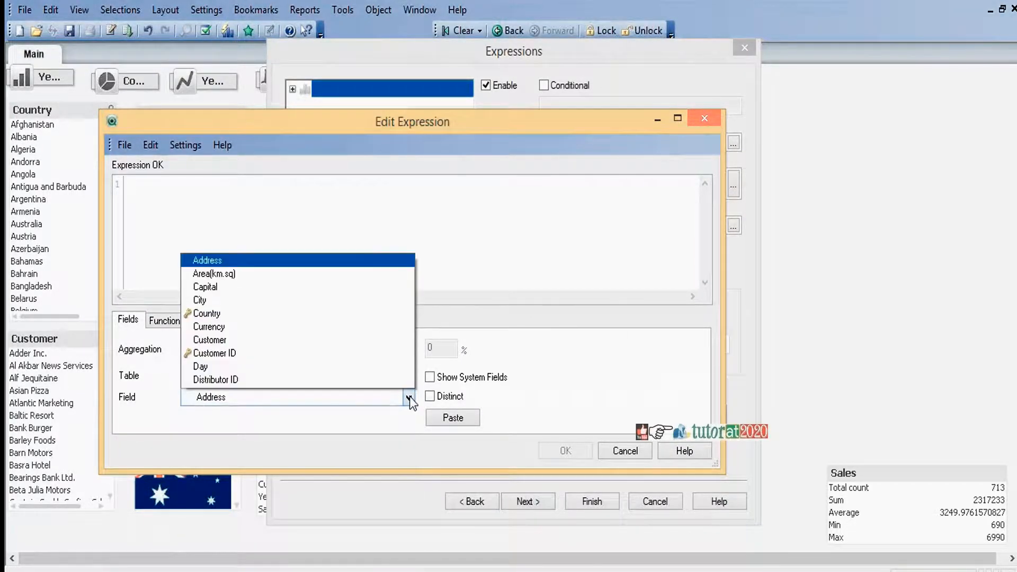
left_click(211, 301)
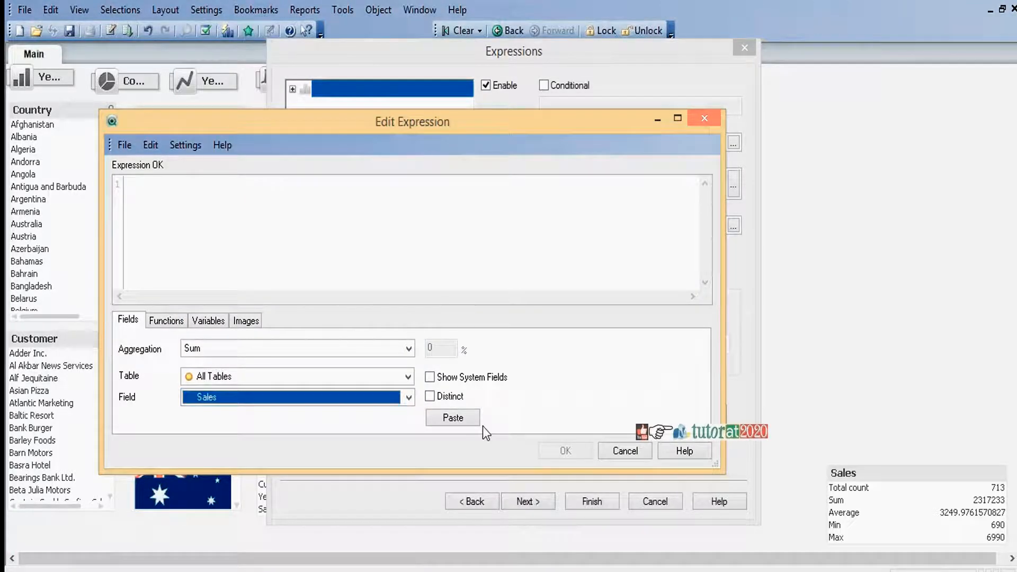
left_click(453, 418)
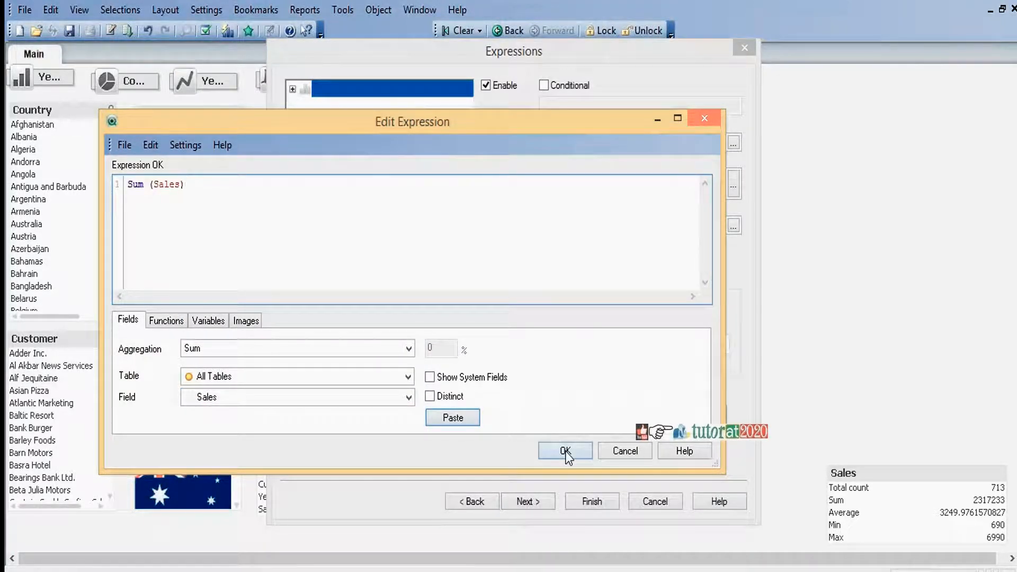
left_click(565, 451)
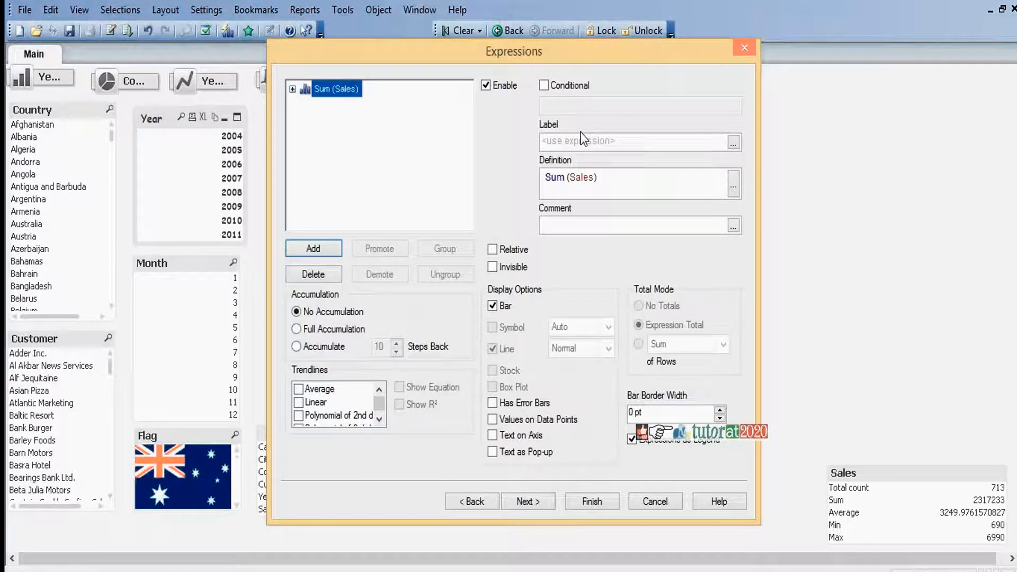
Label the expression Sales, show values on the data points and finish creating the chart
left_click(583, 140)
type("S")
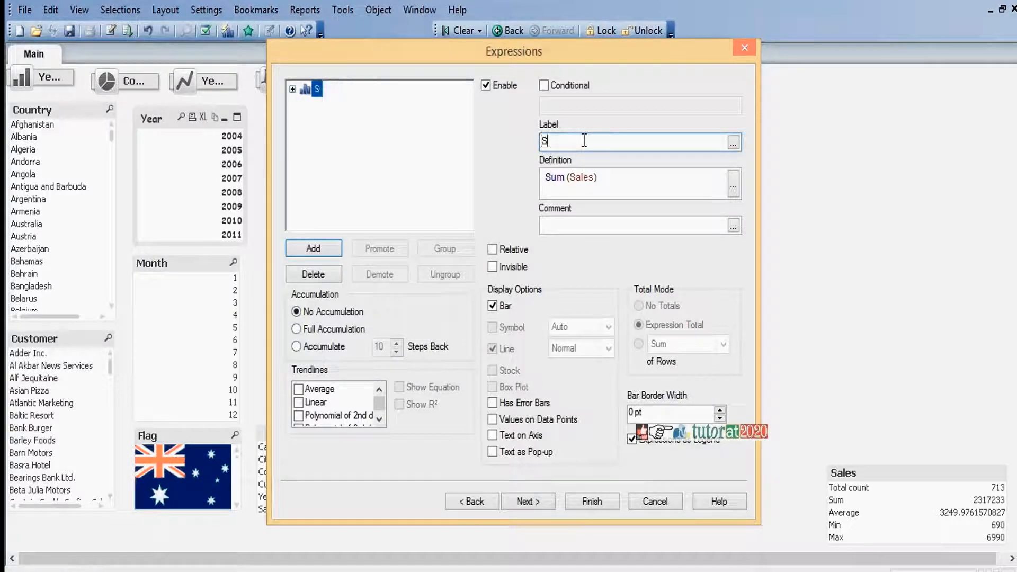
type("ales")
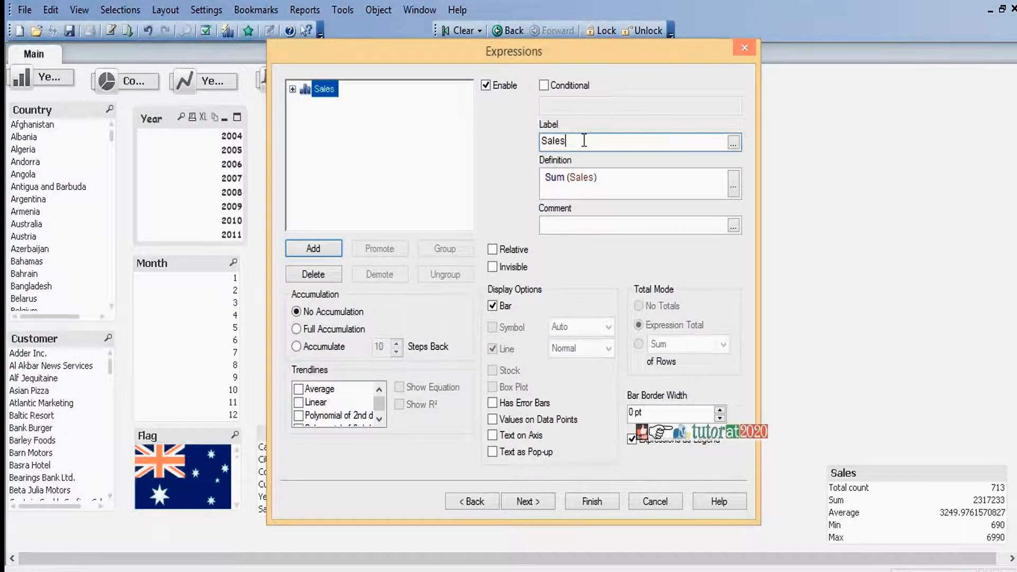
left_click(493, 419)
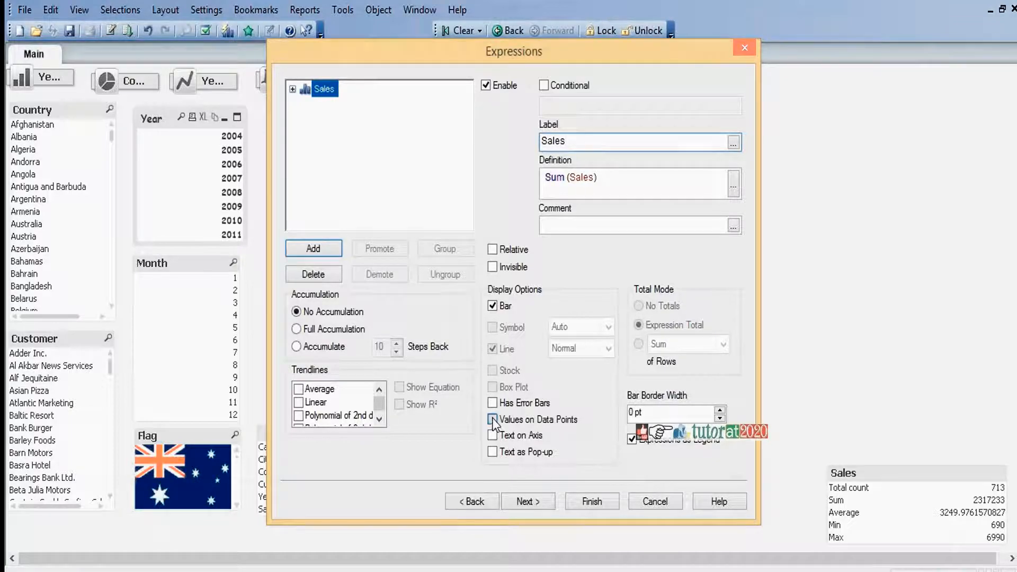
left_click(592, 503)
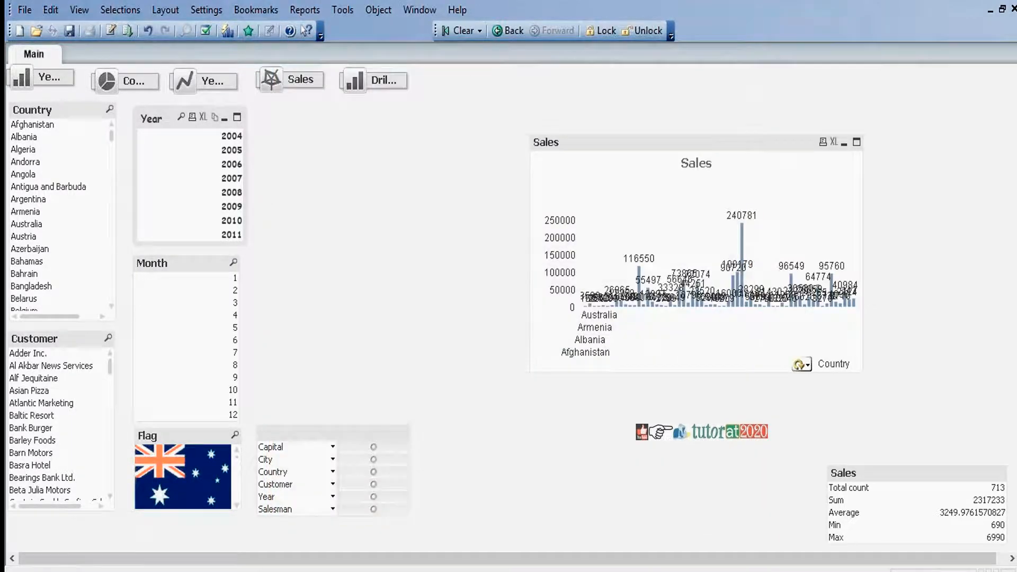
Make the bars of the new Sales chart multicolored in its color properties and accept the change
right_click(691, 144)
left_click(718, 157)
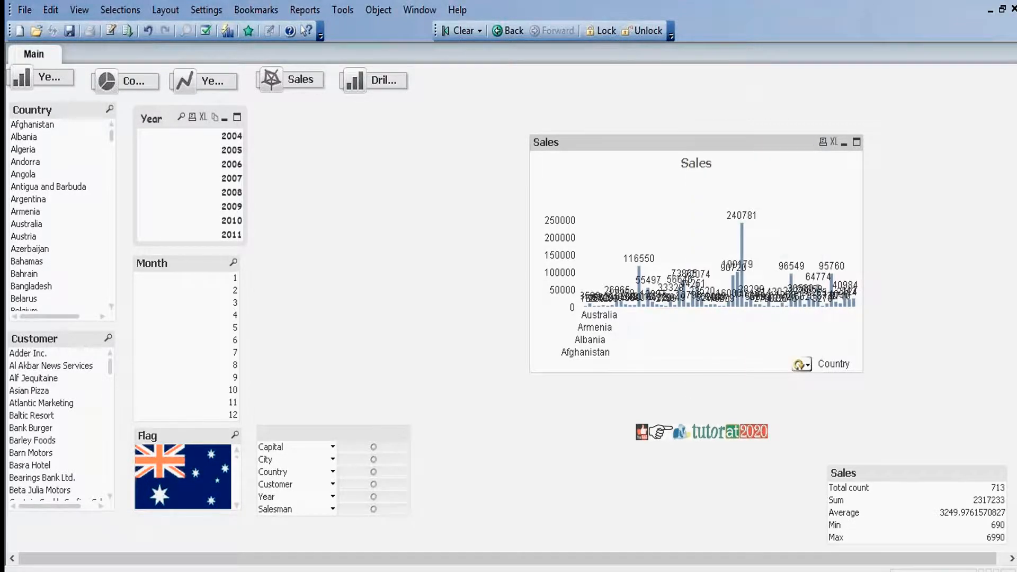
left_click(649, 81)
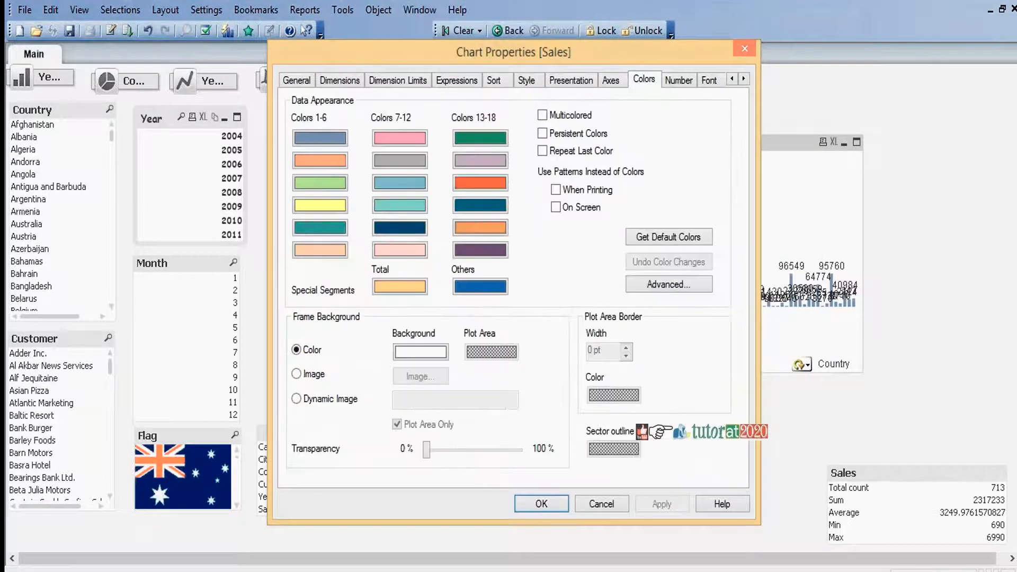
left_click(542, 115)
left_click(645, 504)
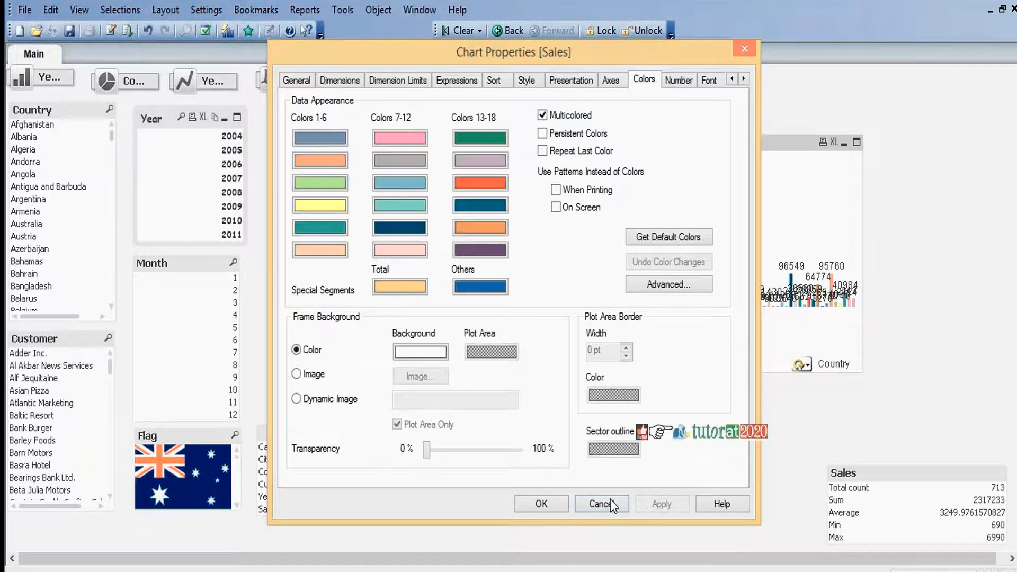
left_click(549, 503)
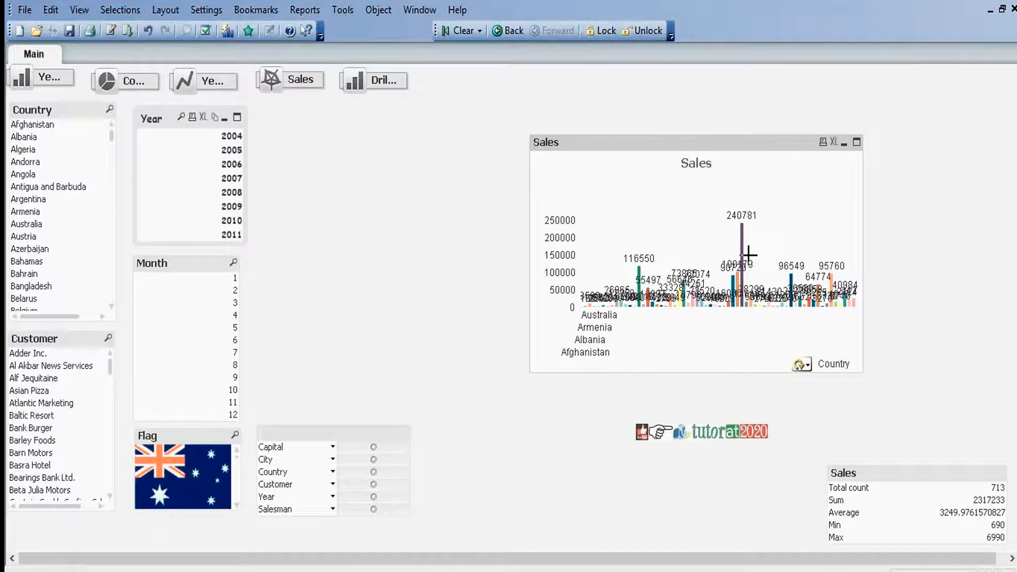
Limit the Cyclic dimension of the Sales chart to the 10 largest values, without showing others
right_click(718, 140)
left_click(766, 151)
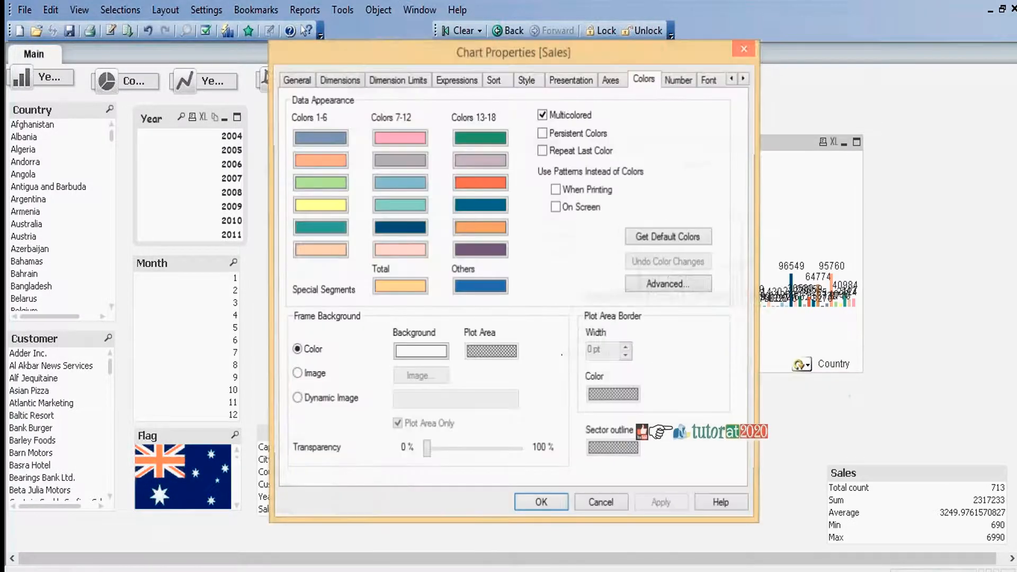
left_click(396, 82)
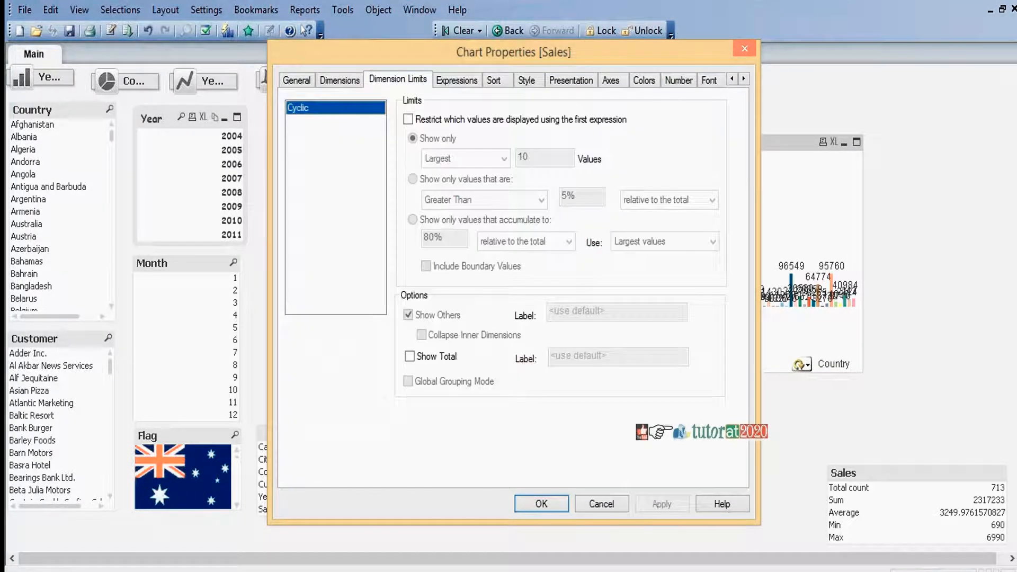
left_click(407, 119)
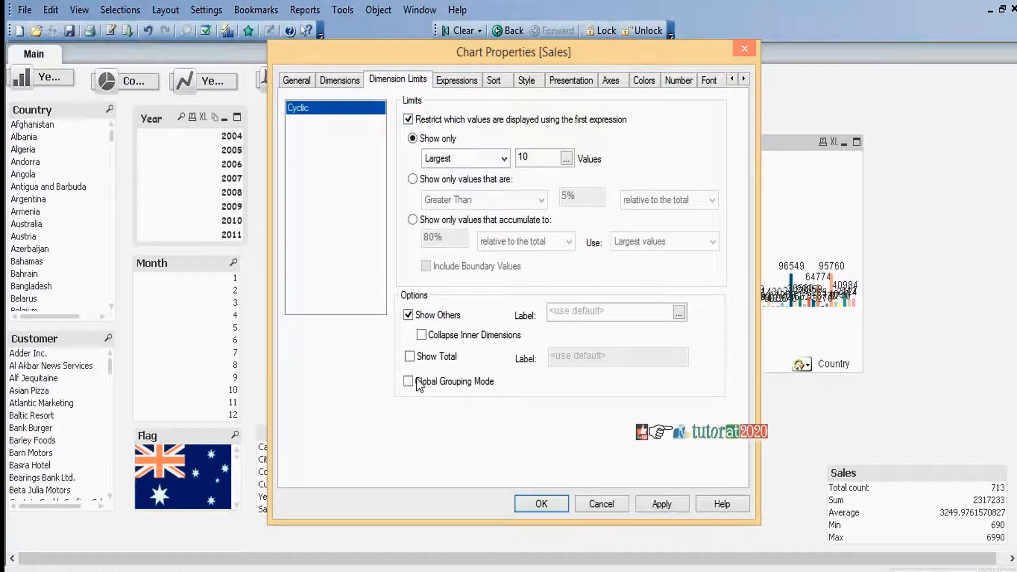
left_click(408, 315)
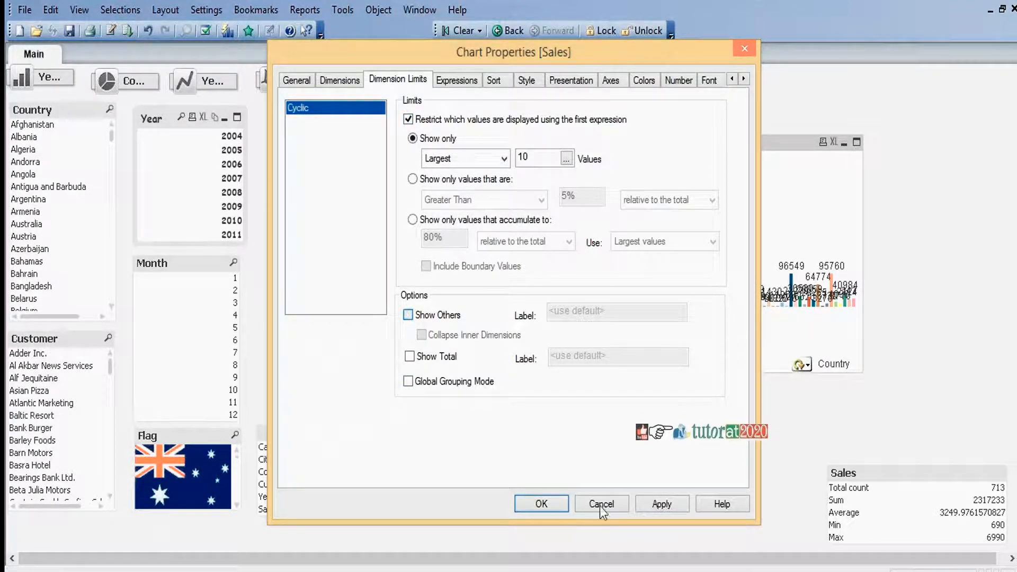
left_click(542, 502)
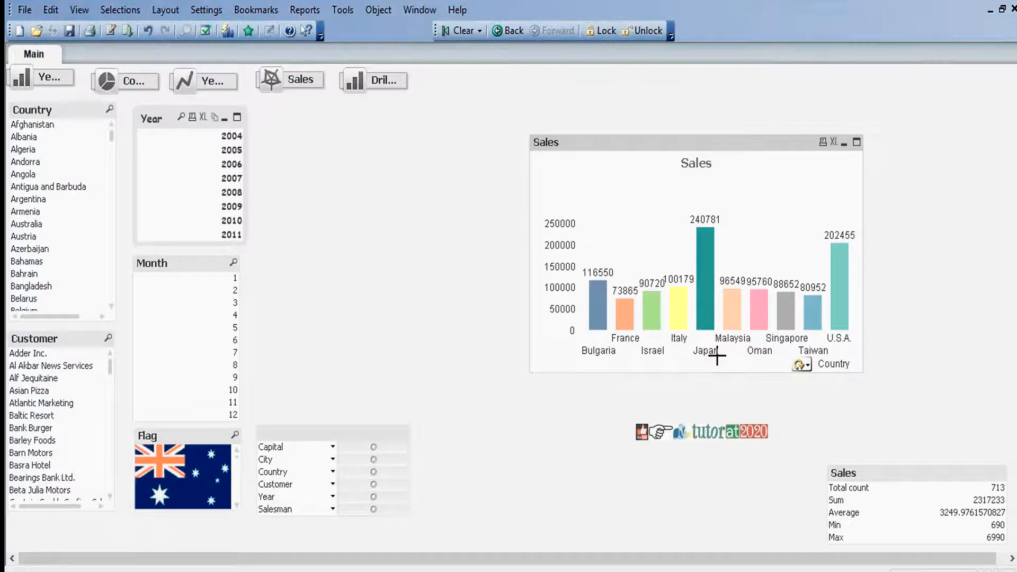
Set the primary dimension labels of the Sales chart to the diagonal orientation in its axis properties and accept
right_click(713, 148)
left_click(742, 152)
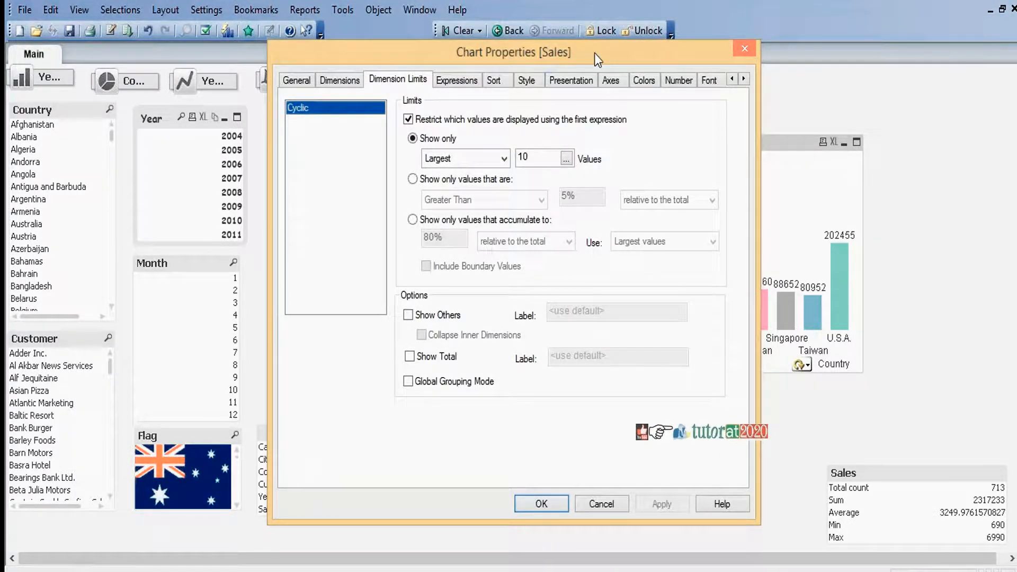
left_click_drag(594, 53, 354, 30)
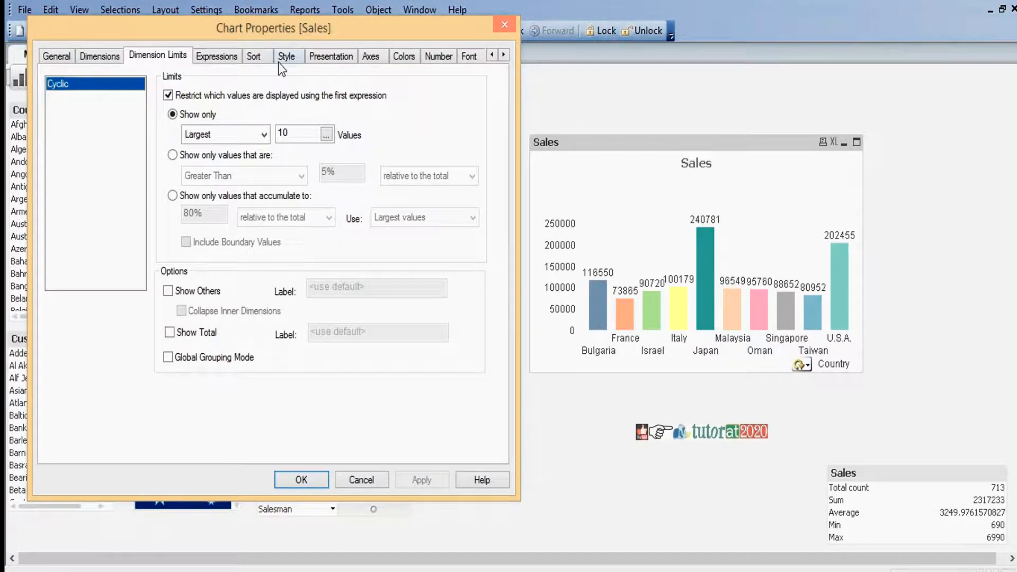
left_click(370, 57)
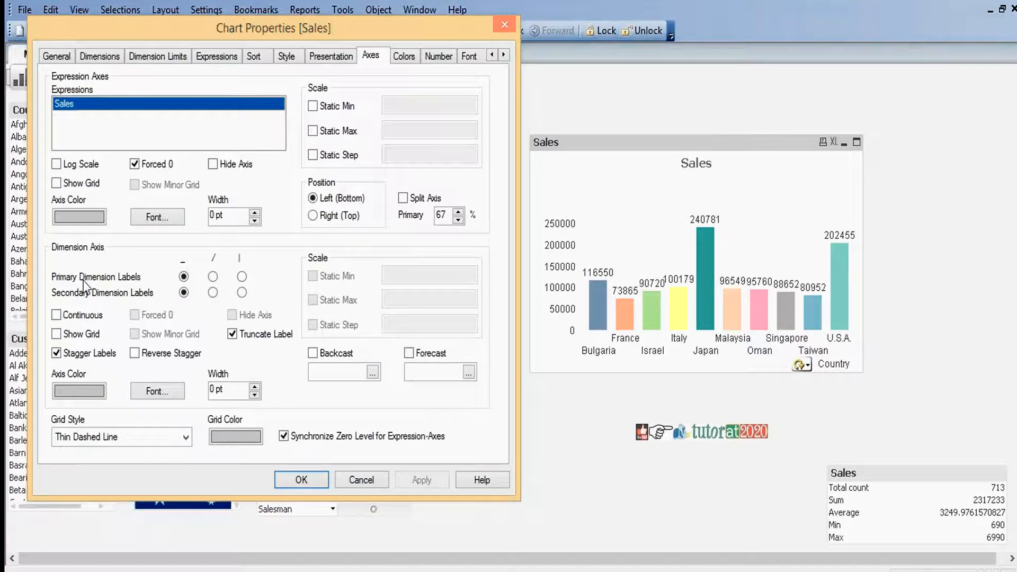
left_click(212, 277)
left_click(415, 480)
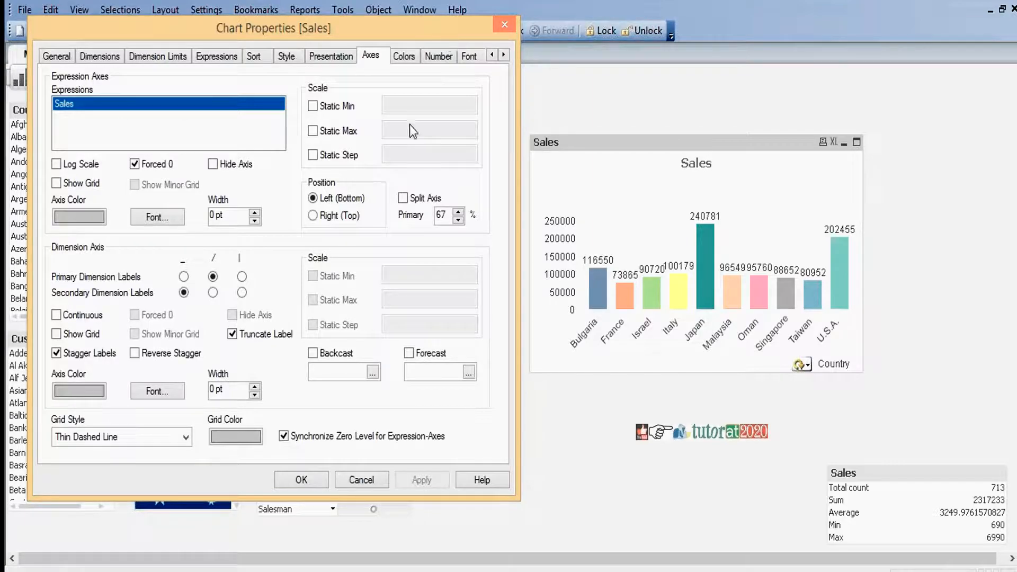
left_click(301, 482)
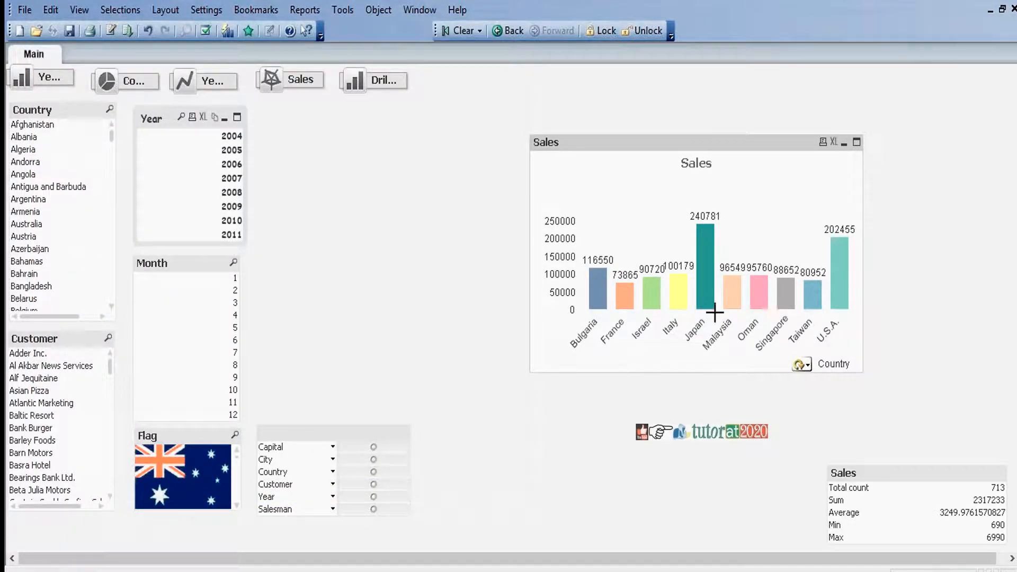
Switch the Sales chart's cyclic dimension to Year and then to Customer
mouse_move(656, 310)
left_click(805, 365)
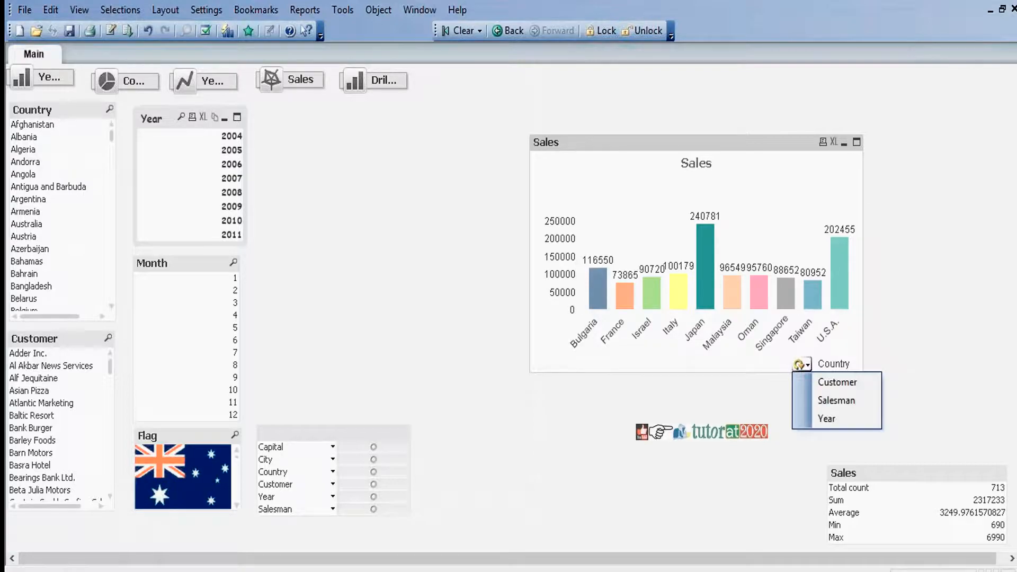
left_click(828, 419)
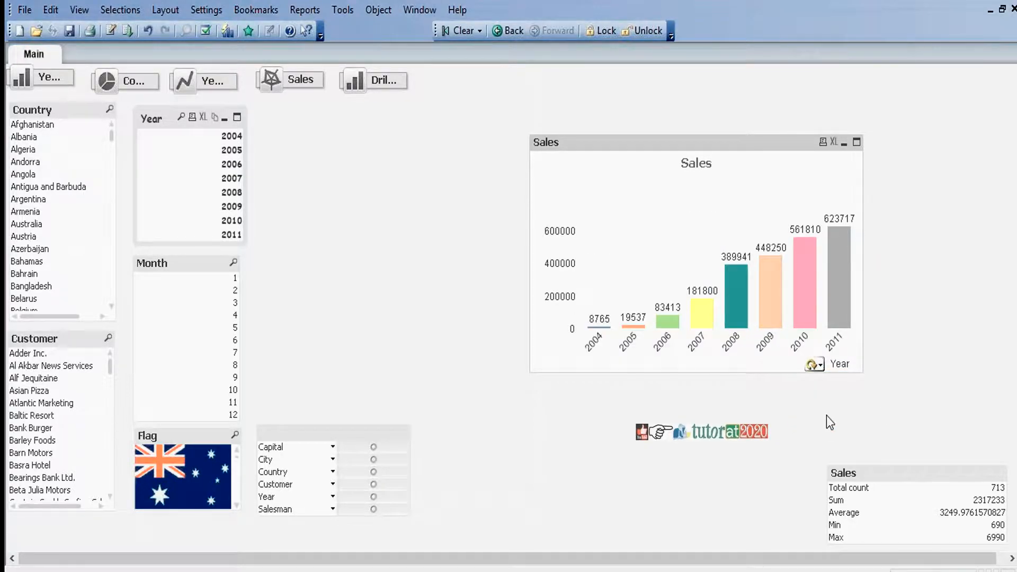
left_click(819, 367)
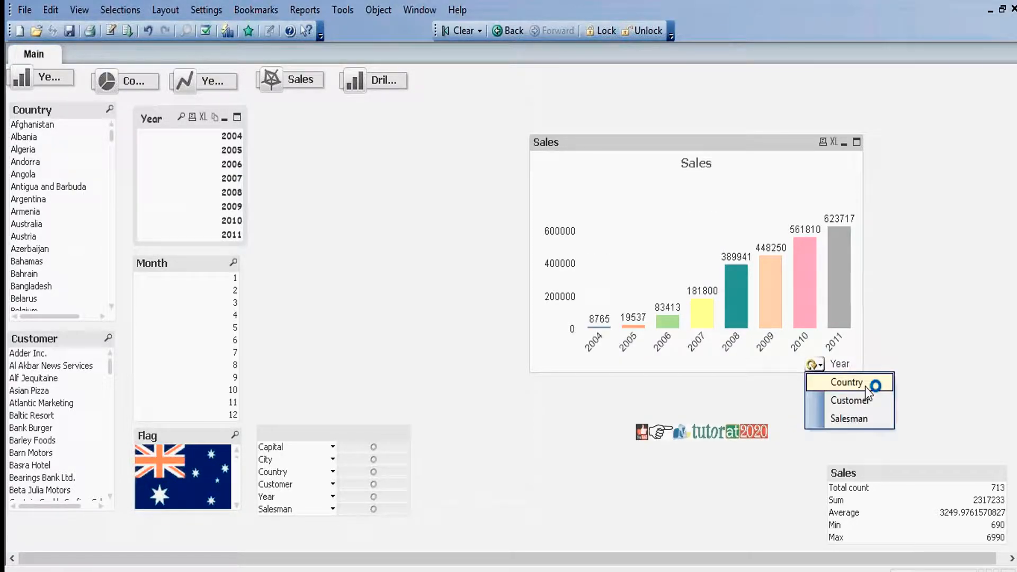
left_click(850, 401)
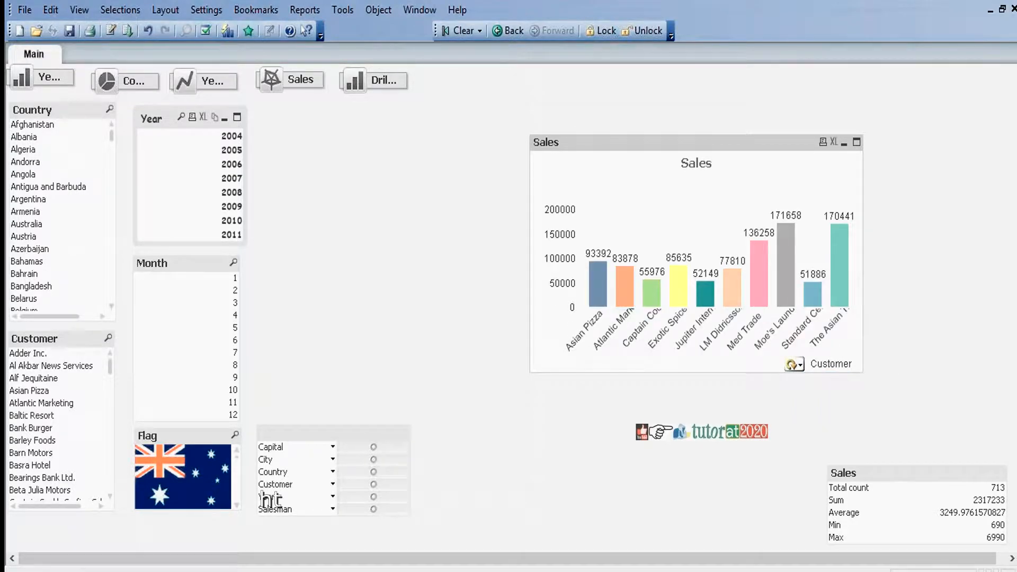